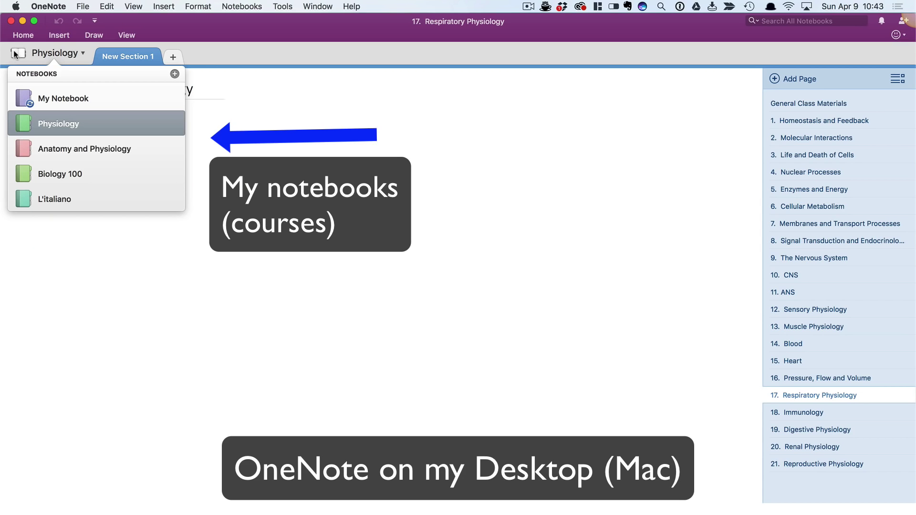
- View the General Class Materials and 17. Respiratory Physiology pages in the Physiology notebook
left_click(13, 54)
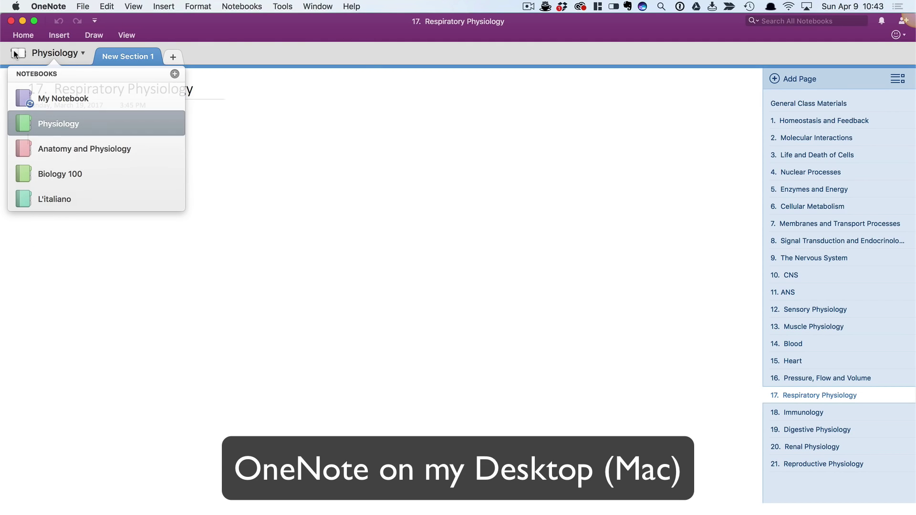
left_click(803, 101)
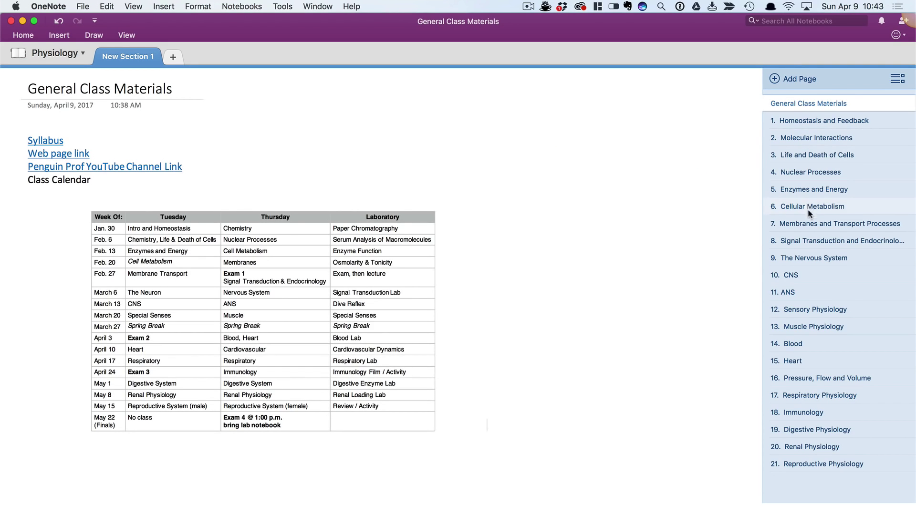
left_click(824, 396)
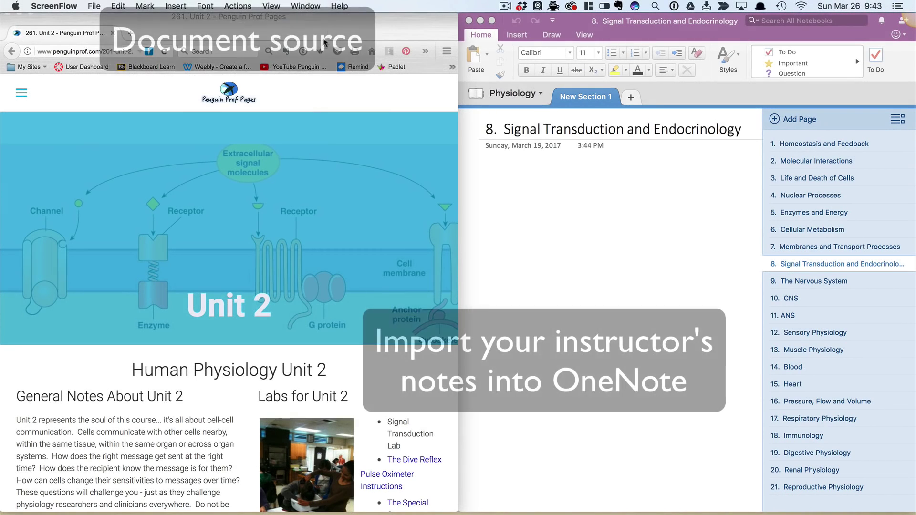
- Switch to Firefox and find the Signal Transduction and Endocrinology section on the Human Physiology Unit 2 page
left_click(331, 31)
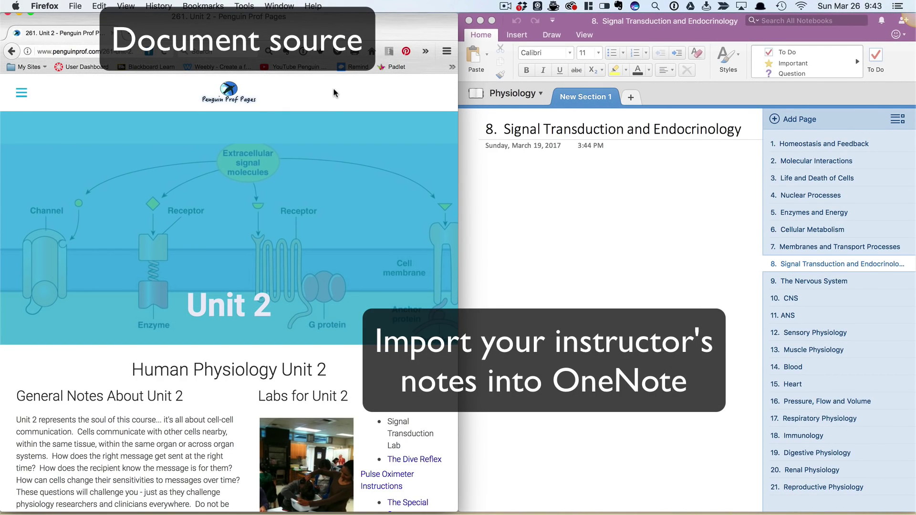
scroll(287, 132, "down", 10)
scroll(287, 132, "down", 3)
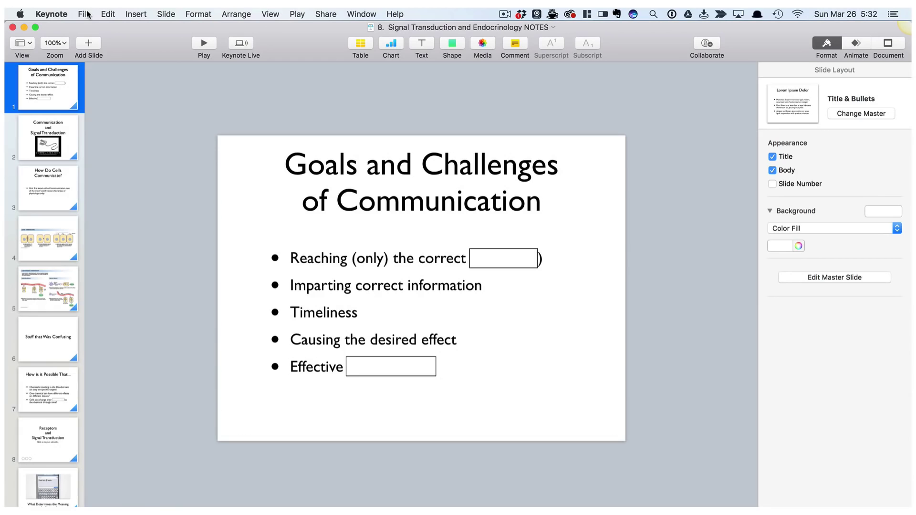
- Switch to Keynote and choose the Handout print layout for the Signal Transduction and Endocrinology NOTES presentation
left_click(86, 14)
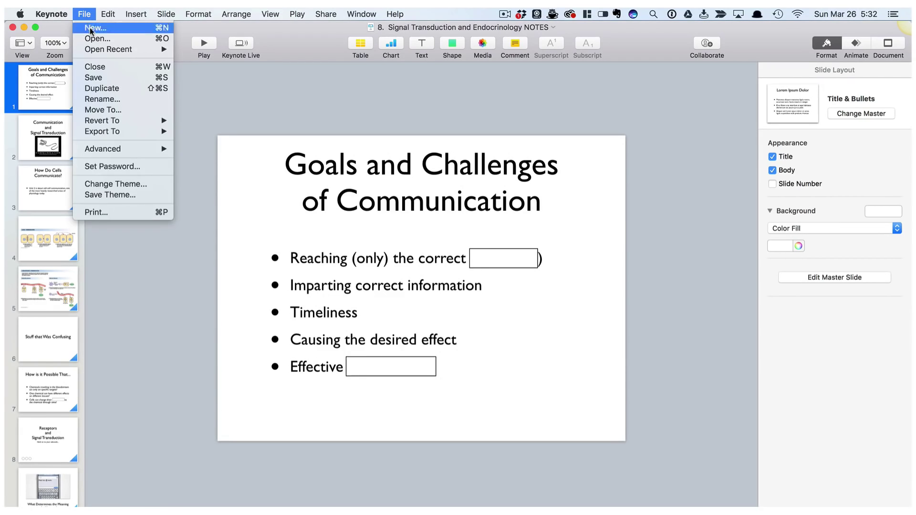
left_click(106, 212)
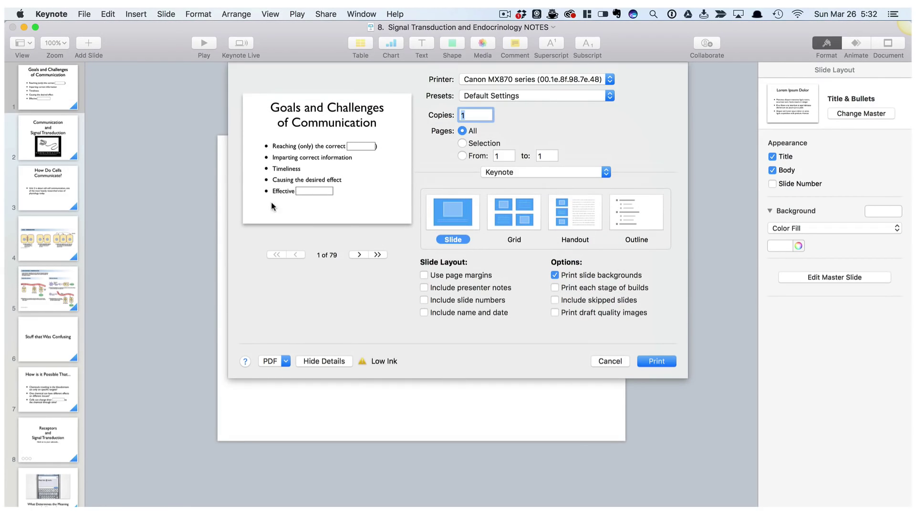
left_click(514, 221)
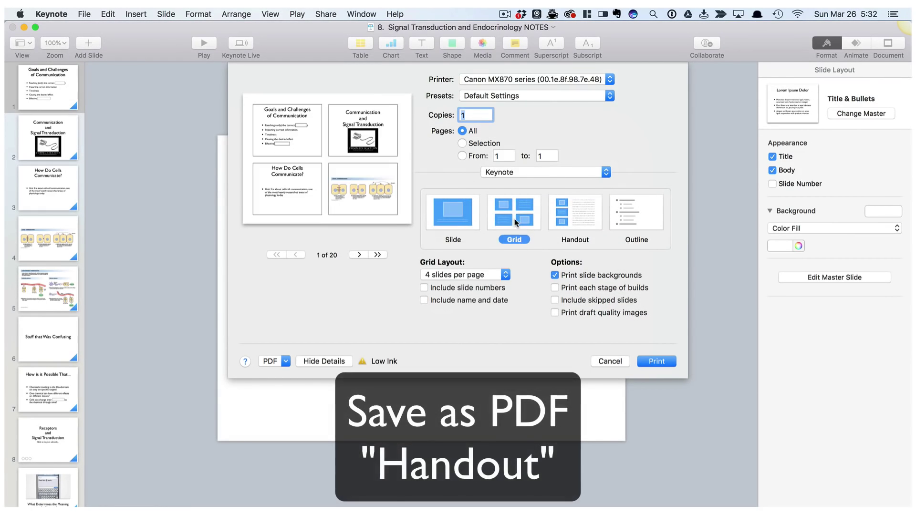
left_click(572, 222)
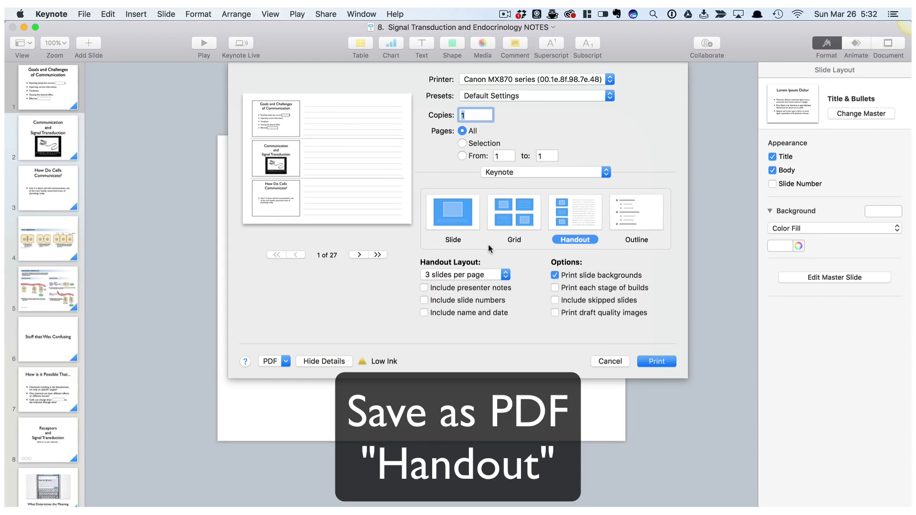
- Set the handout layout to 3 slides per page and open the PDF output options
left_click(500, 276)
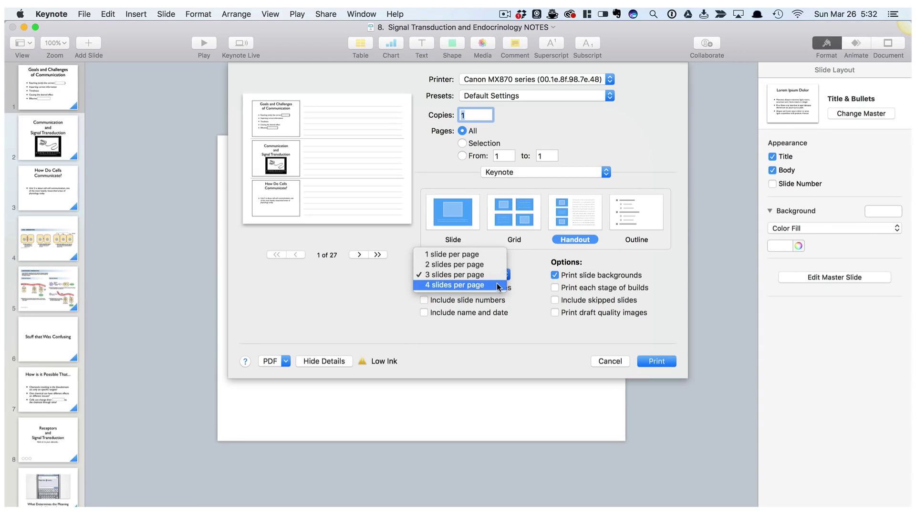
left_click(498, 286)
left_click(497, 278)
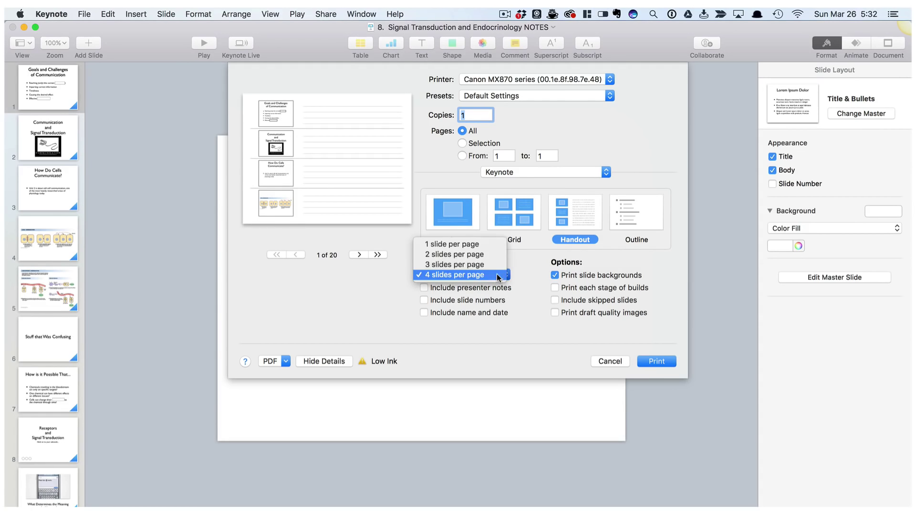
left_click(497, 267)
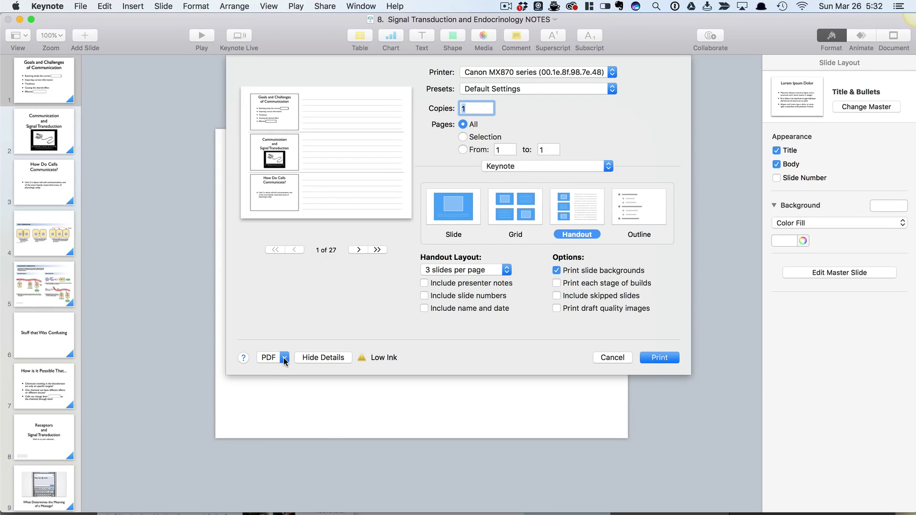
left_click(283, 357)
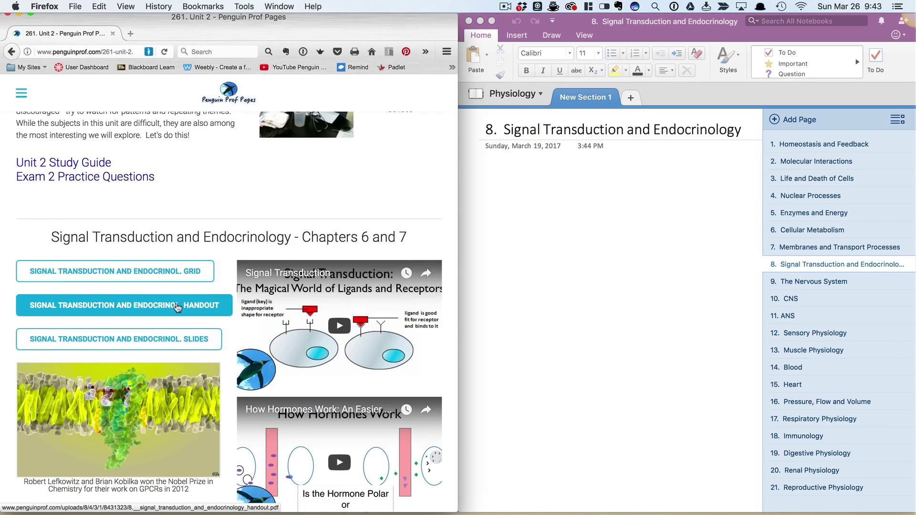
- Switch to Firefox, open the Signal Transduction and Endocrinology handout PDF from the course page and save it as a file
left_click(177, 308)
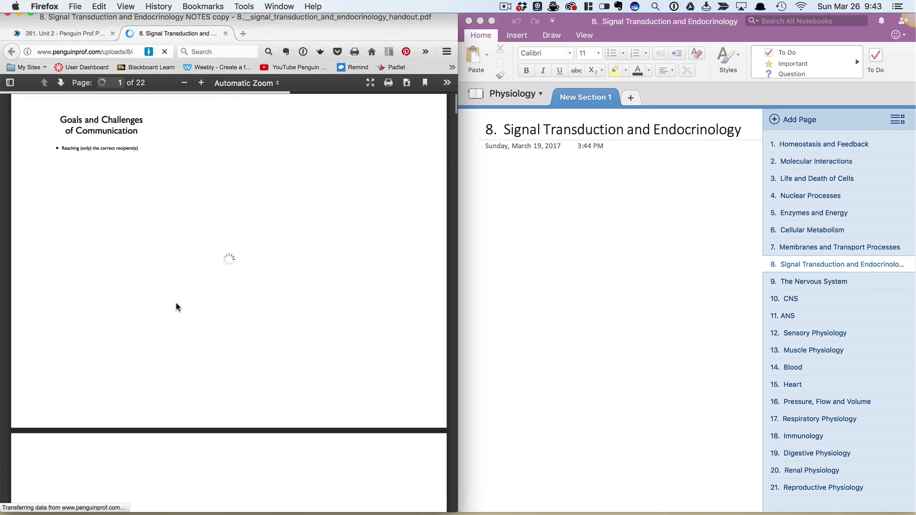
scroll(294, 313, "down", 12)
scroll(294, 316, "up", 10)
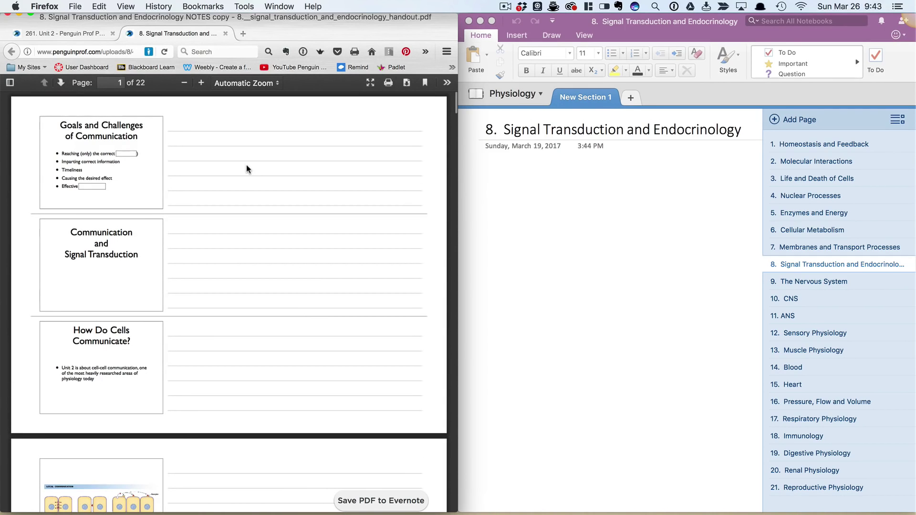
left_click(405, 85)
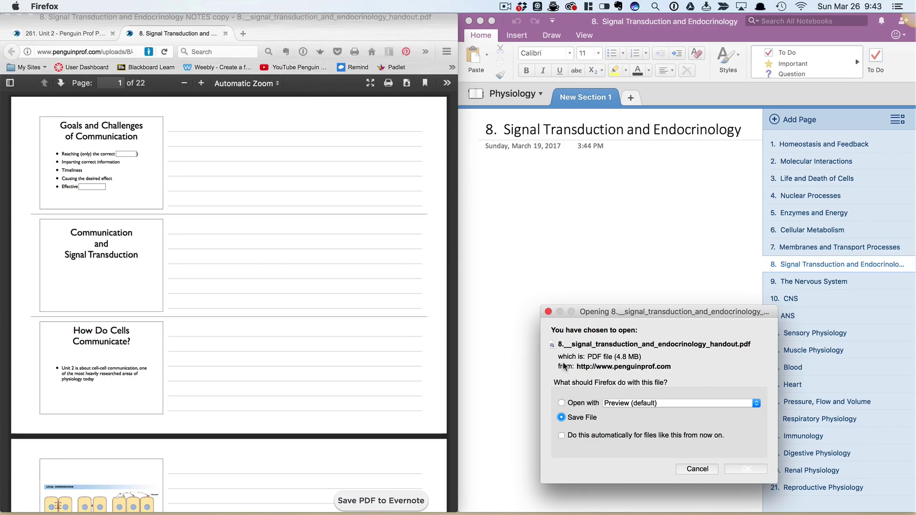
left_click(745, 469)
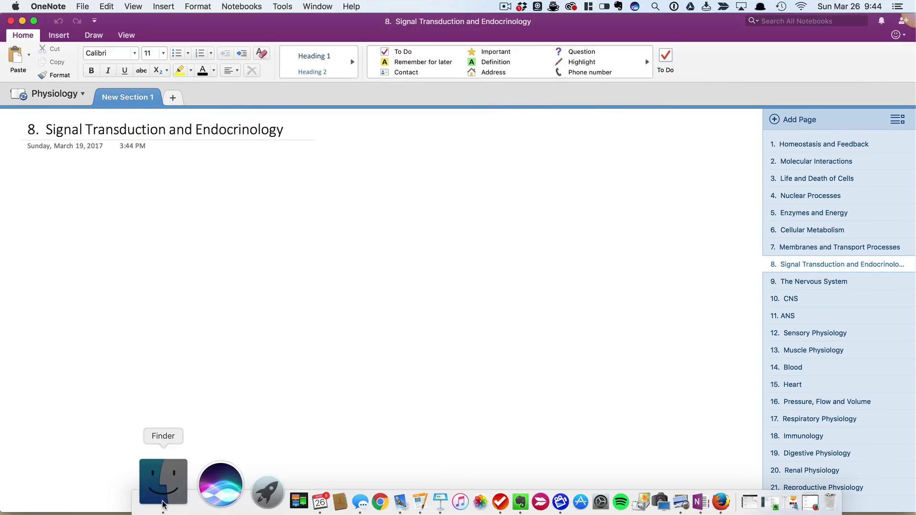
- Insert the downloaded handout PDF from Finder as a printout on the OneNote page 8. Signal Transduction and Endocrinology
left_click(163, 484)
left_click_drag(394, 193, 161, 214)
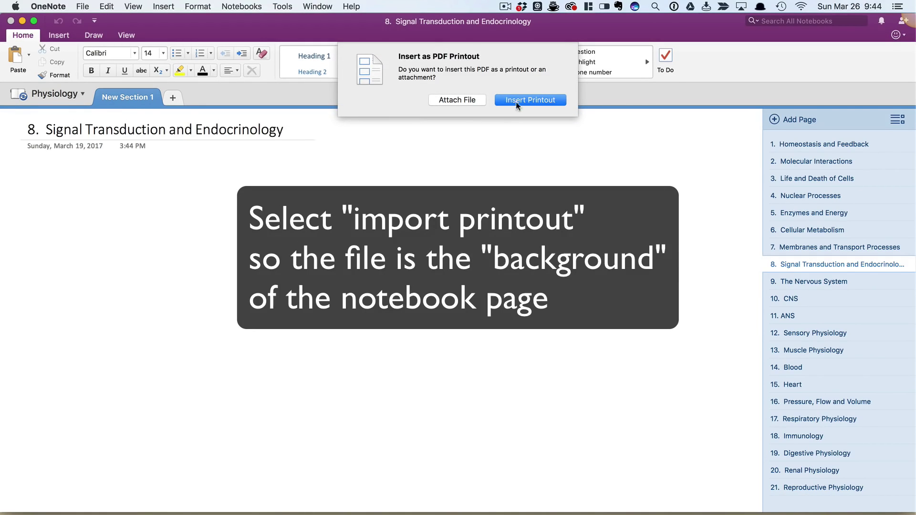
left_click(521, 100)
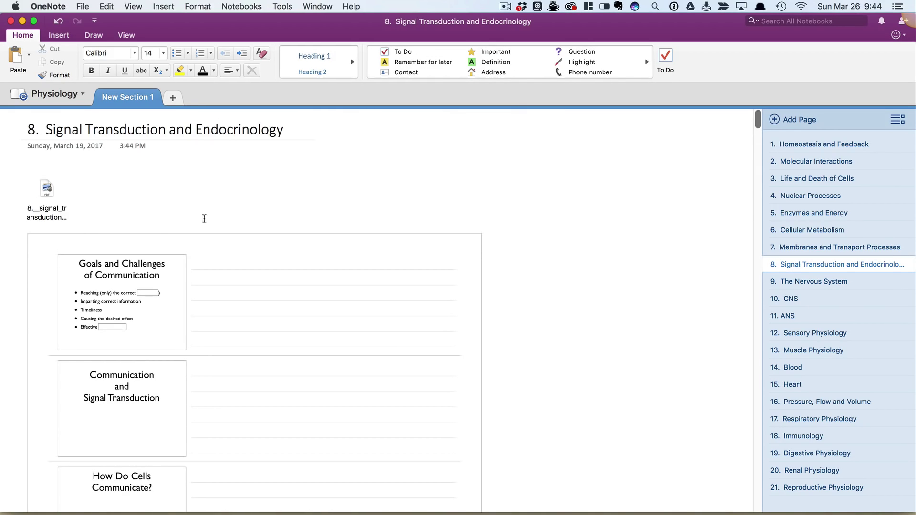
- Delete the PDF file icon above the printout and look through the inserted handout pages
left_click(53, 199)
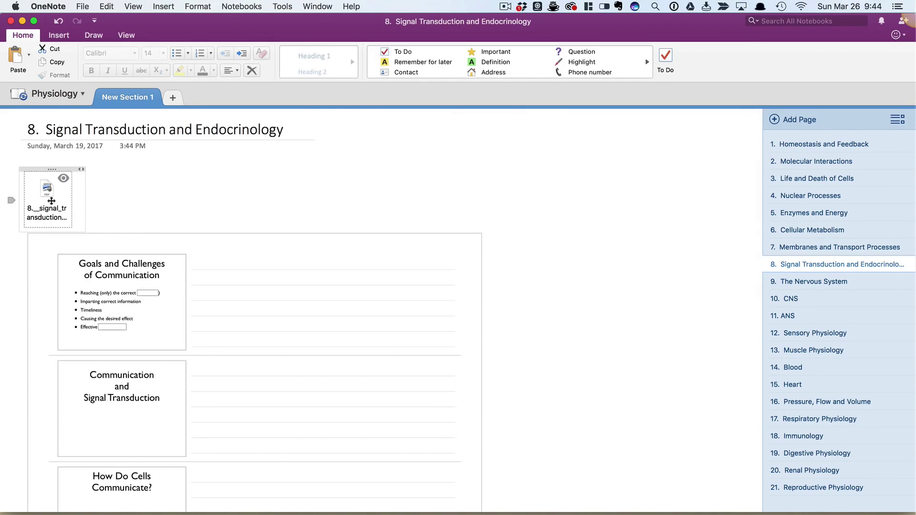
key("BackSpace")
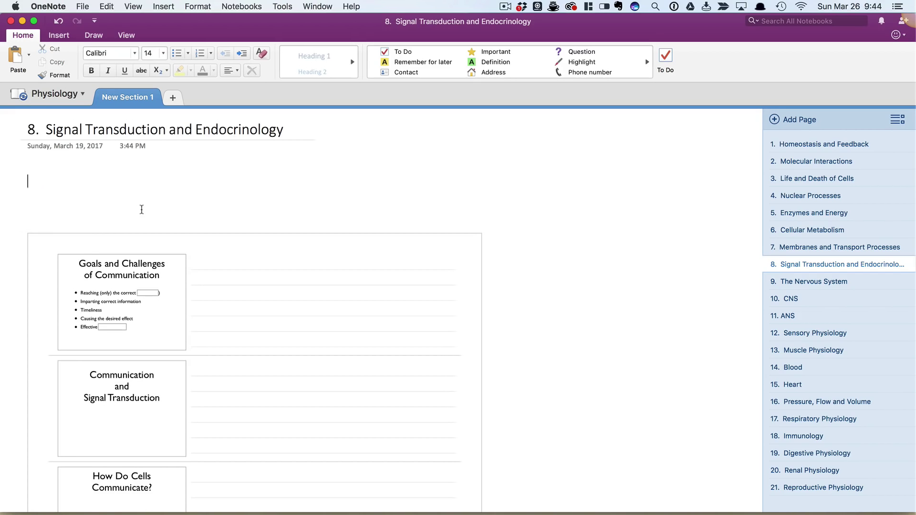
scroll(415, 278, "down", 10)
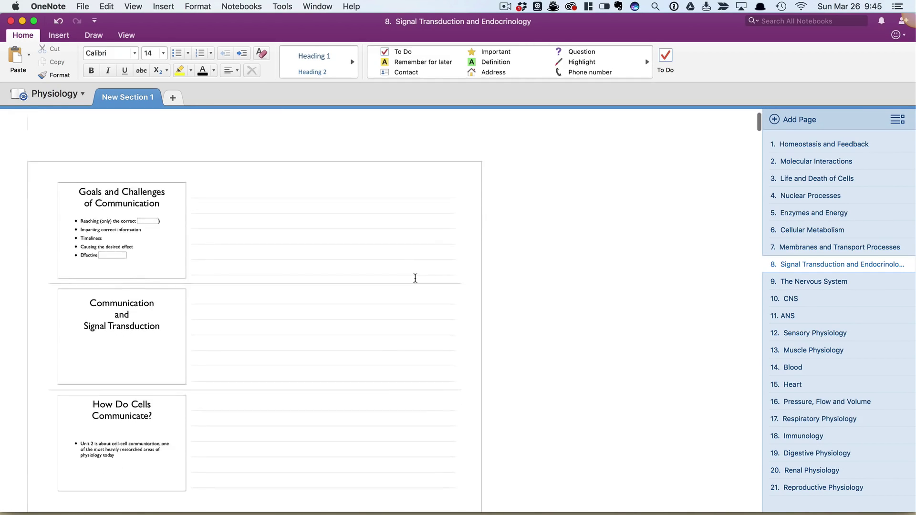
scroll(415, 278, "down", 10)
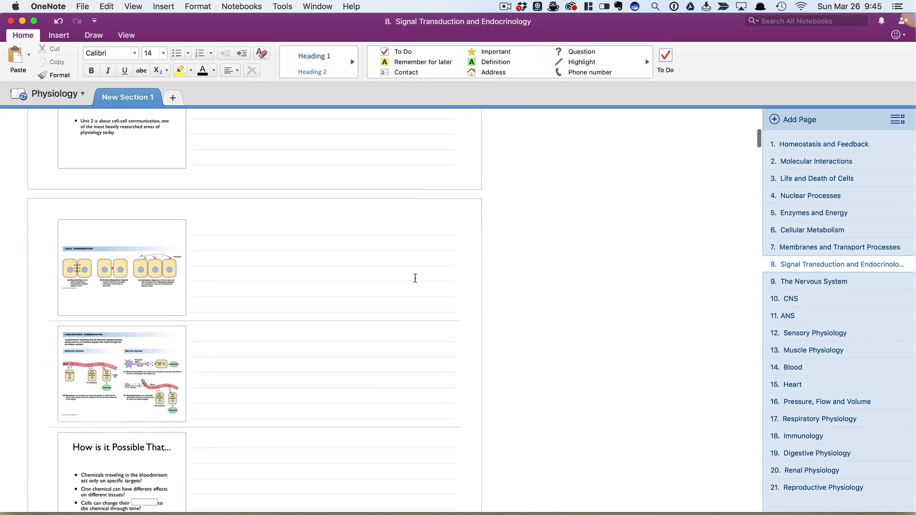
scroll(415, 278, "down", 5)
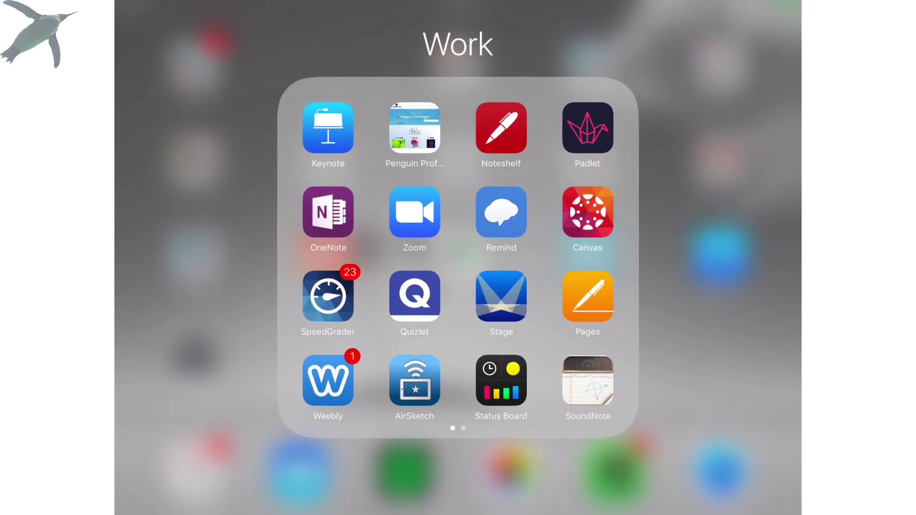
- Switch to OneNote on the iPad and open page 8. Signal Transduction and Endocrinology in the Physiology notebook
left_click(387, 232)
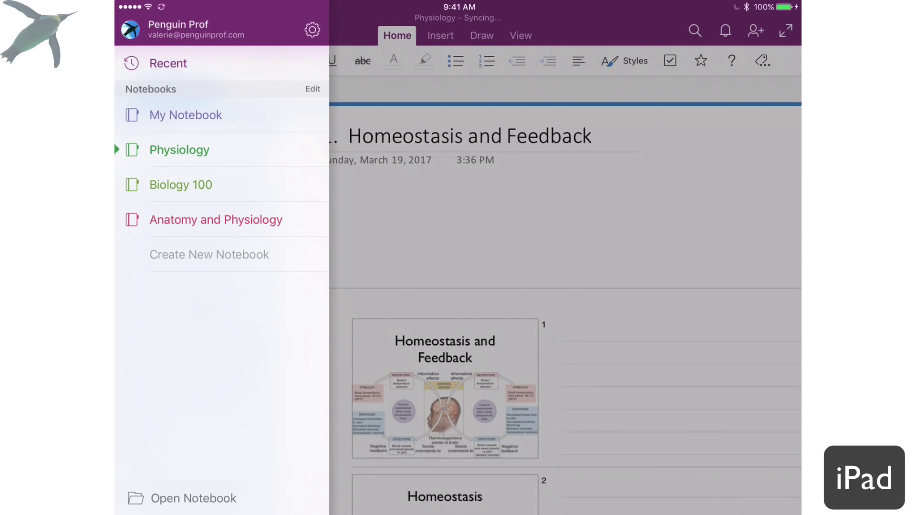
left_click(180, 150)
scroll(197, 323, "down", 6)
scroll(198, 310, "up", 6)
scroll(197, 310, "down", 2)
left_click(195, 299)
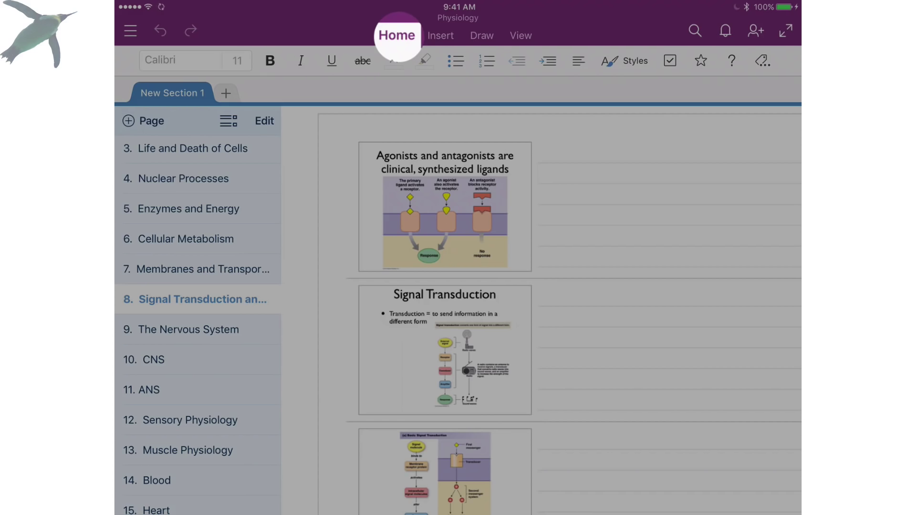
left_click(440, 35)
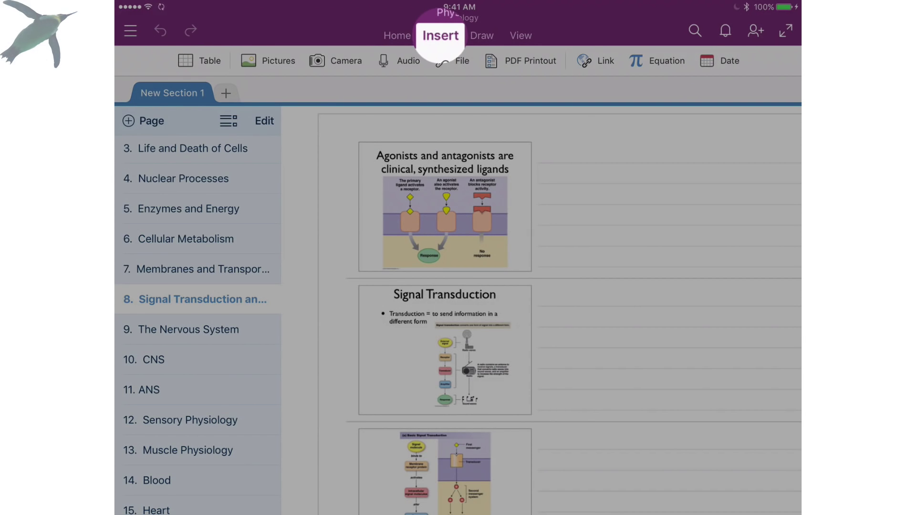
left_click(452, 61)
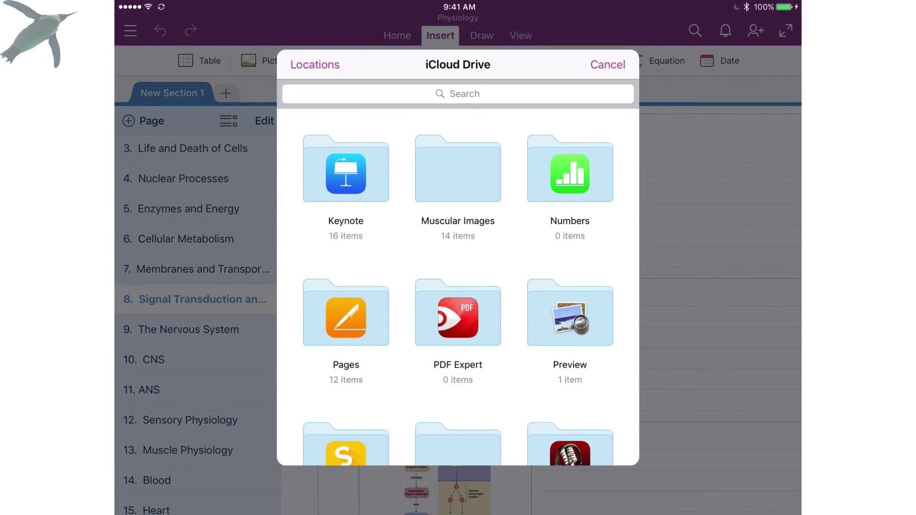
left_click(606, 64)
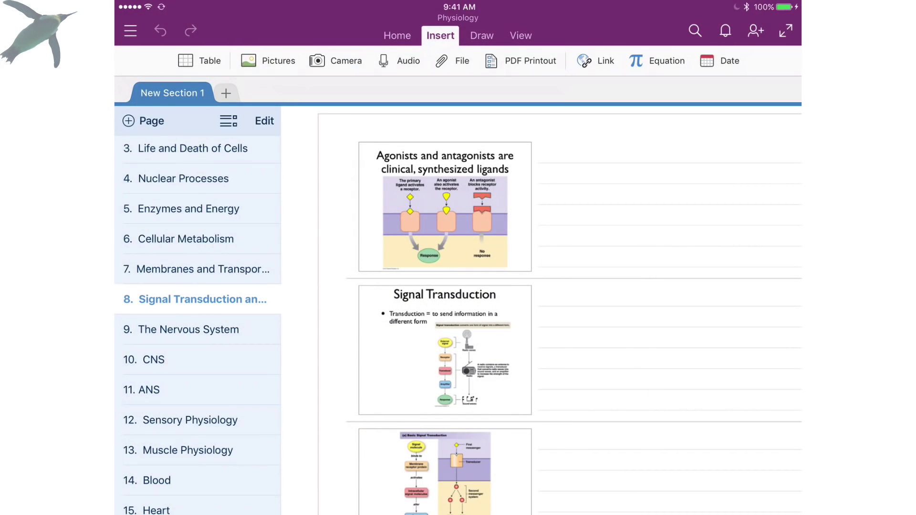
- Show the page full screen and handwrite "recipient(s)" and "termination" in black at the Goals and Challenges slide's blanks
left_click(482, 35)
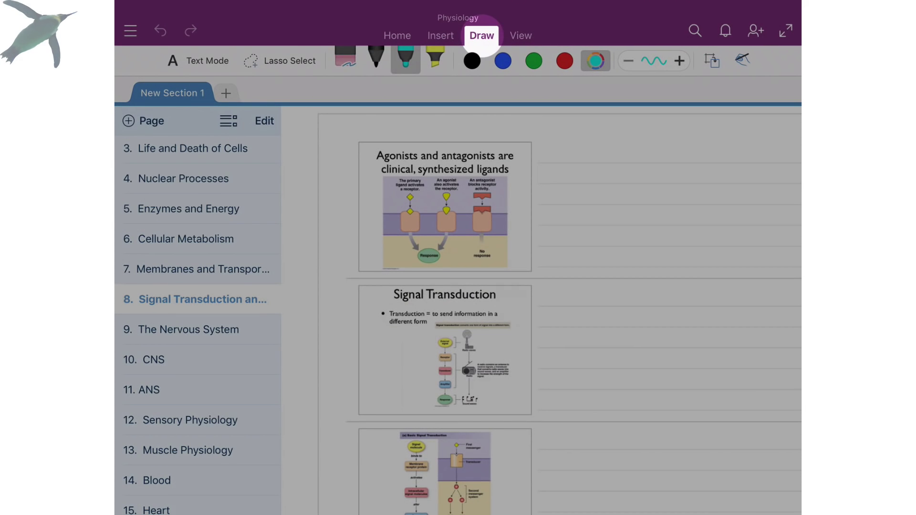
left_click(785, 31)
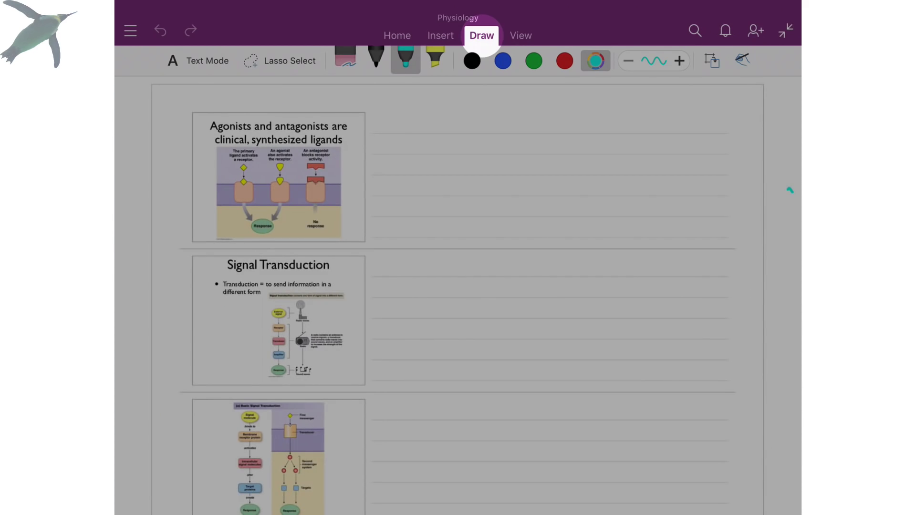
scroll(458, 296, "up", 3)
mouse_move(422, 239)
left_mouse_down()
mouse_move(421, 248)
mouse_move(428, 237)
left_mouse_up()
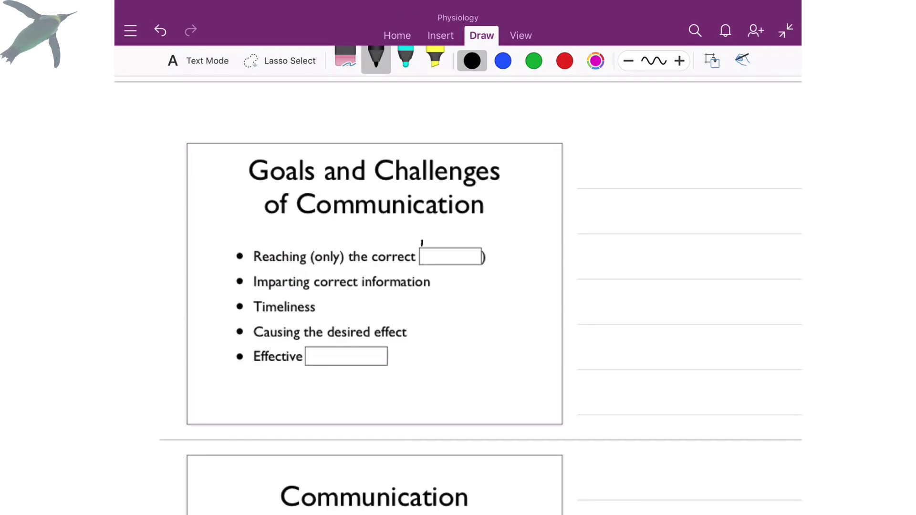
left_click_drag(428, 243, 435, 244)
left_click_drag(442, 238, 443, 244)
left_click_drag(447, 239, 448, 246)
left_click(448, 234)
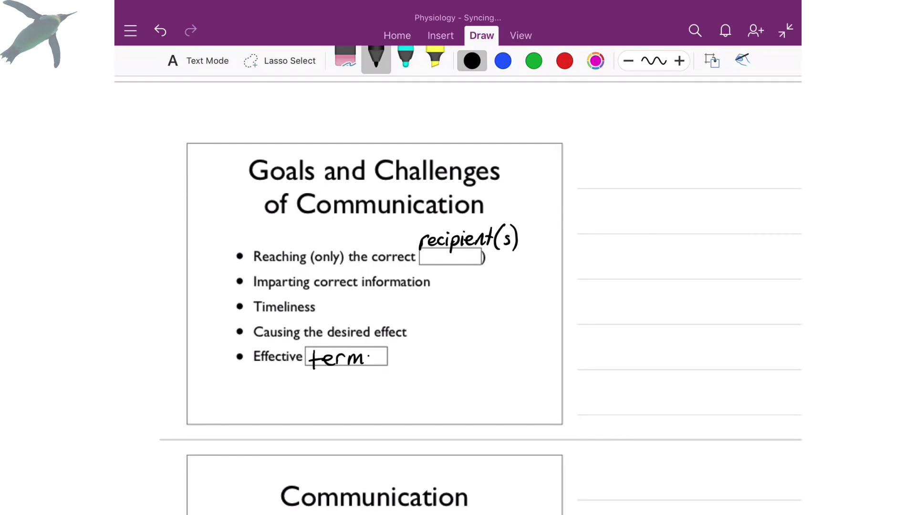
- Handwrite a black note beginning "Analogy: How" on the lines beside the Goals and Challenges of Communication slide
scroll(458, 296, "down", 3)
scroll(457, 295, "down", 1)
left_click_drag(443, 219, 457, 210)
left_click_drag(461, 207, 470, 216)
left_click_drag(478, 207, 482, 216)
left_click_drag(485, 198, 485, 216)
left_click_drag(489, 208, 494, 208)
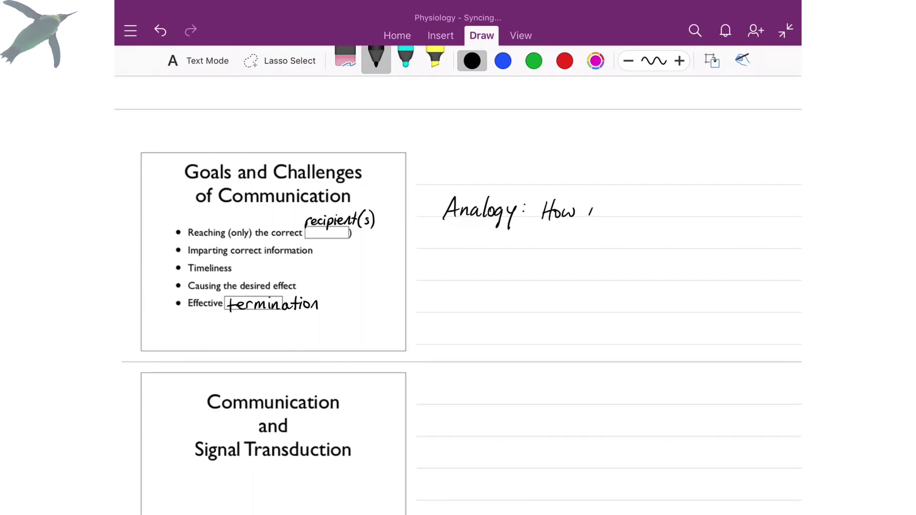
left_click_drag(651, 218, 720, 211)
left_click_drag(511, 237, 552, 246)
mouse_move(578, 236)
left_mouse_down()
mouse_move(569, 249)
mouse_move(610, 238)
left_mouse_up()
left_click_drag(602, 235, 616, 230)
left_click_drag(562, 262, 607, 254)
left_click_drag(506, 276, 583, 279)
left_click_drag(588, 265, 594, 276)
- On the Intracellular Signal Receptors slide, circle "Lipophilic" in red and handwrite "= hydrophobic" in red on the lines beside it
scroll(595, 401, "down", 2)
scroll(458, 296, "down", 10)
scroll(387, 291, "up", 5)
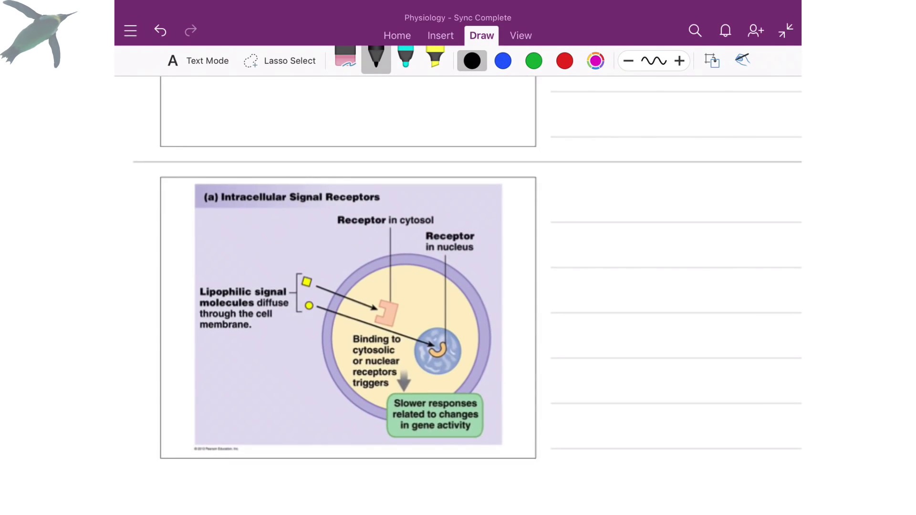
left_click(564, 60)
left_click_drag(261, 276, 250, 300)
mouse_move(575, 239)
left_mouse_down()
mouse_move(596, 267)
mouse_move(659, 238)
mouse_move(707, 255)
left_mouse_up()
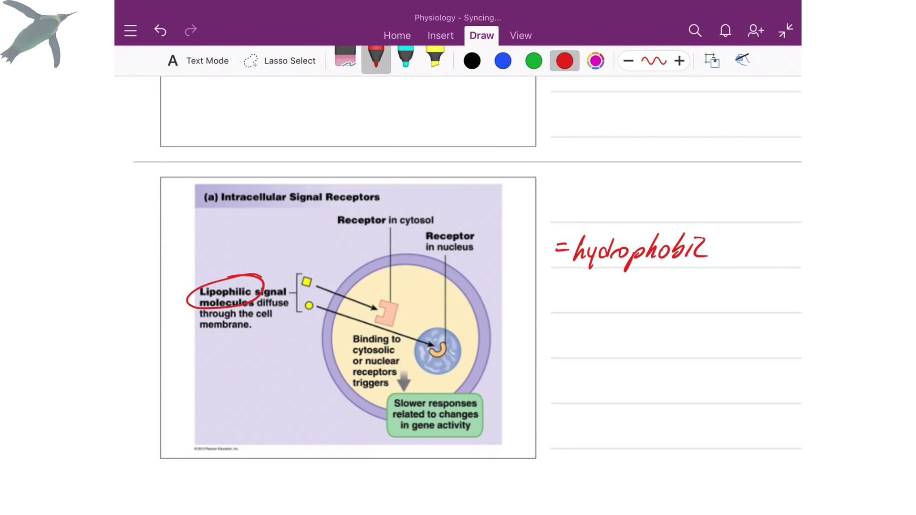
- Handwrite a black note beginning "cAMP = common" beside the What IS cyclic AMP? slide and highlight the slide's cAMP structure in yellow
scroll(601, 400, "down", 3)
scroll(457, 296, "down", 10)
scroll(510, 345, "up", 1)
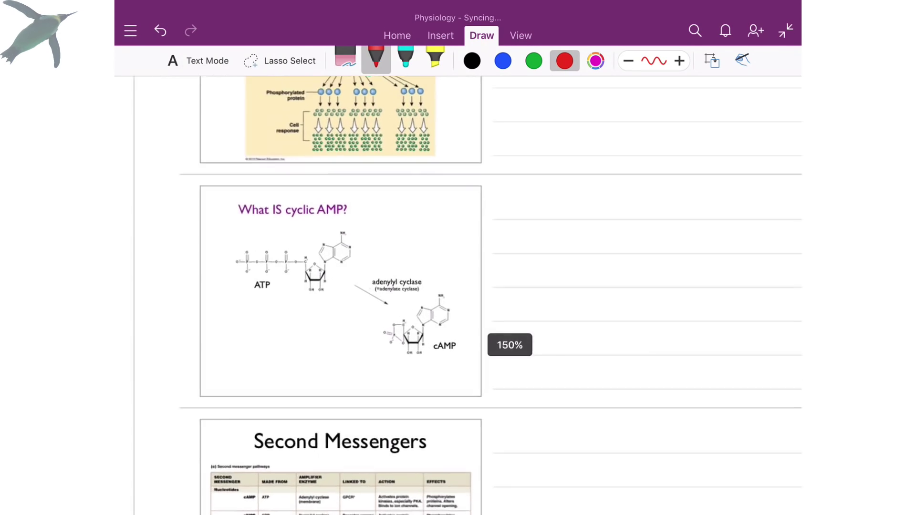
left_click(472, 60)
left_click_drag(530, 206, 696, 203)
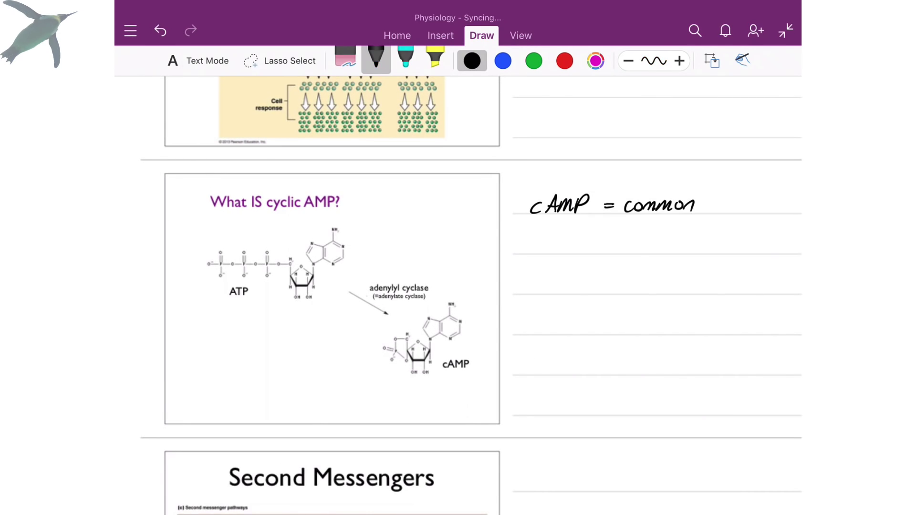
left_click_drag(618, 231, 675, 229)
left_click_drag(614, 260, 720, 250)
mouse_move(580, 305)
left_mouse_down()
mouse_move(620, 287)
mouse_move(577, 330)
mouse_move(728, 325)
left_mouse_up()
left_click_drag(575, 375, 667, 357)
left_click_drag(680, 347, 673, 375)
left_click(435, 58)
mouse_move(365, 296)
left_mouse_down()
mouse_move(437, 381)
mouse_move(492, 401)
left_mouse_up()
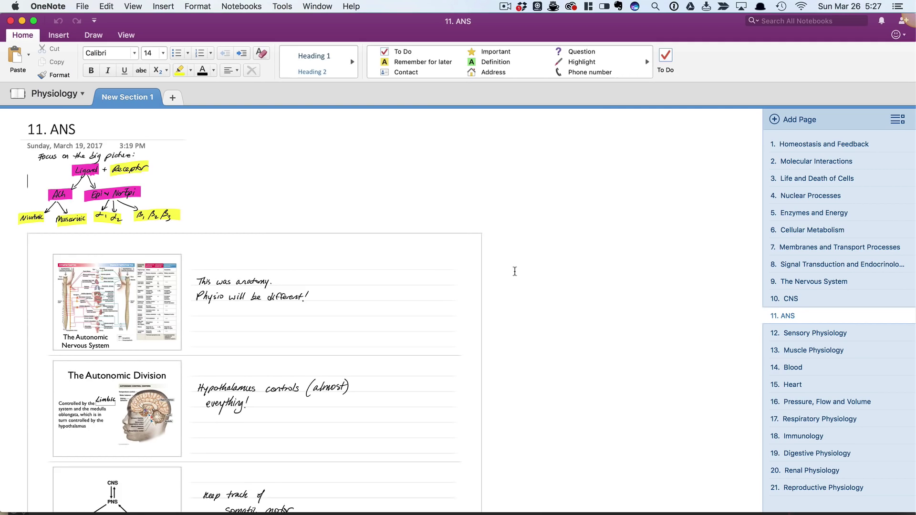
- In OneNote on the Mac, add the kidney model photo to page 16. Renal System, shrink it and place it beside the Kidney in cross section slide
scroll(515, 271, "down", 15)
scroll(513, 272, "down", 13)
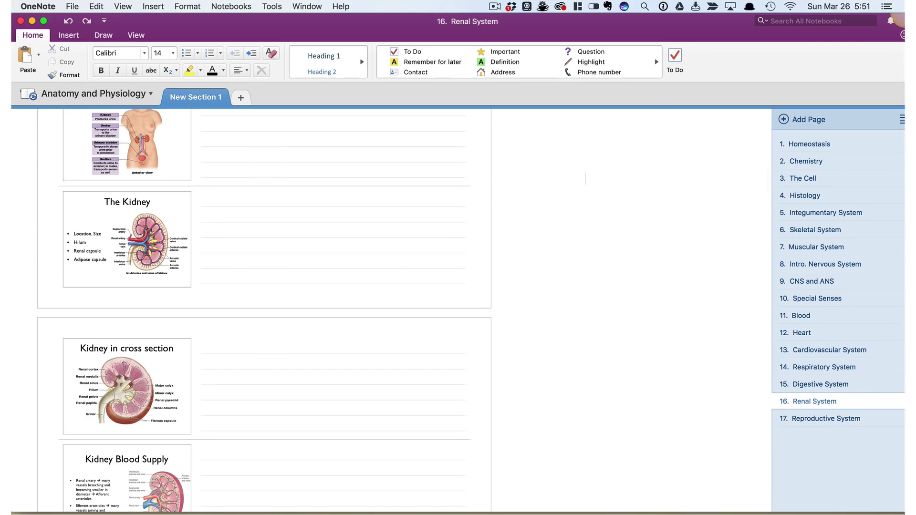
left_click_drag(24, 115, 573, 226)
scroll(573, 226, "down", 6)
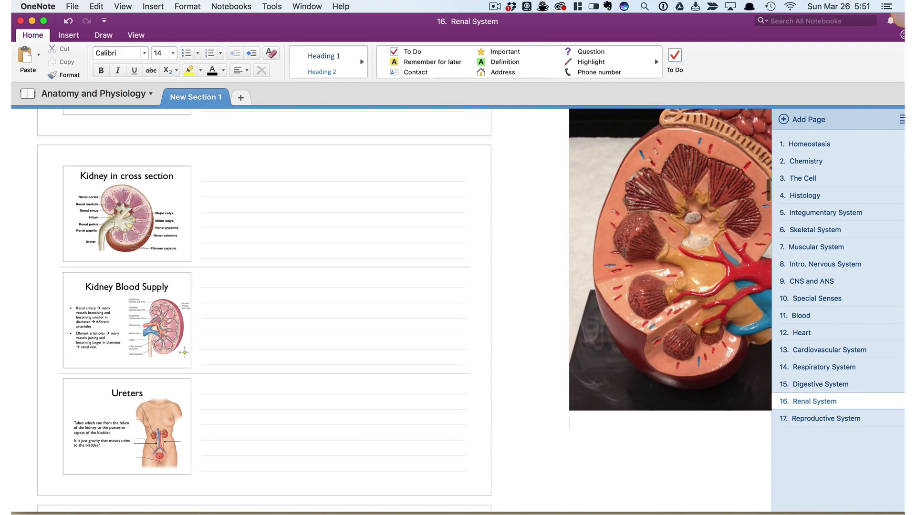
left_click(578, 328)
left_click_drag(568, 415, 644, 310)
left_click_drag(699, 227, 363, 315)
left_click(581, 212)
- Add the nephron model photo farther down the Renal System page, shrink it and place it beside the Nephron Anatomy: Vascular Elements slide
scroll(522, 234, "down", 15)
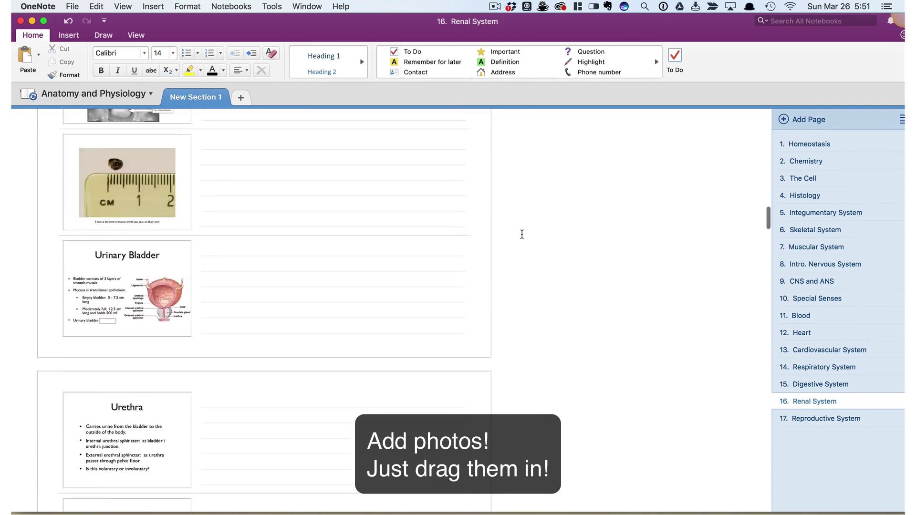
left_click_drag(14, 205, 141, 214)
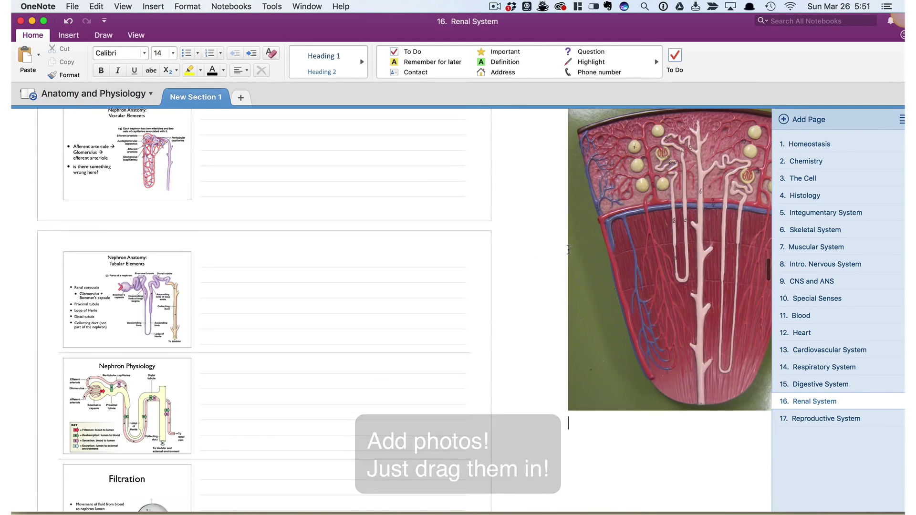
left_click(598, 327)
left_click_drag(565, 414, 639, 331)
left_click_drag(656, 269, 320, 266)
scroll(366, 292, "up", 4)
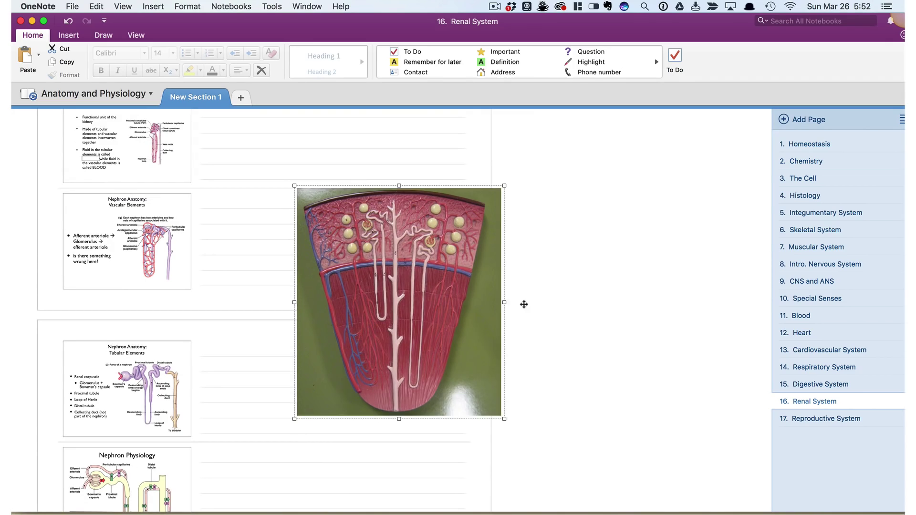
left_click(553, 306)
- Draw a black 1 mm pen line from the collecting duct on the Vascular Elements slide to the collecting duct in the nephron photo
left_click(103, 37)
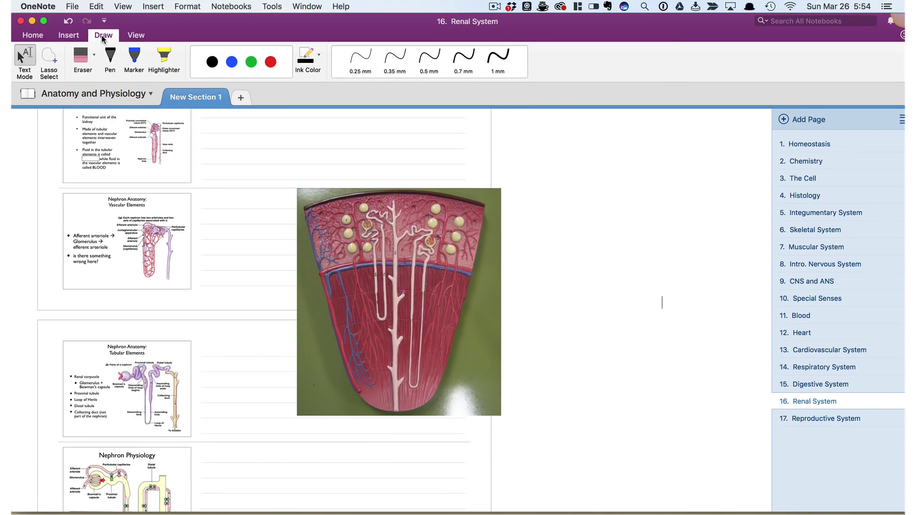
left_click(110, 60)
left_click(498, 60)
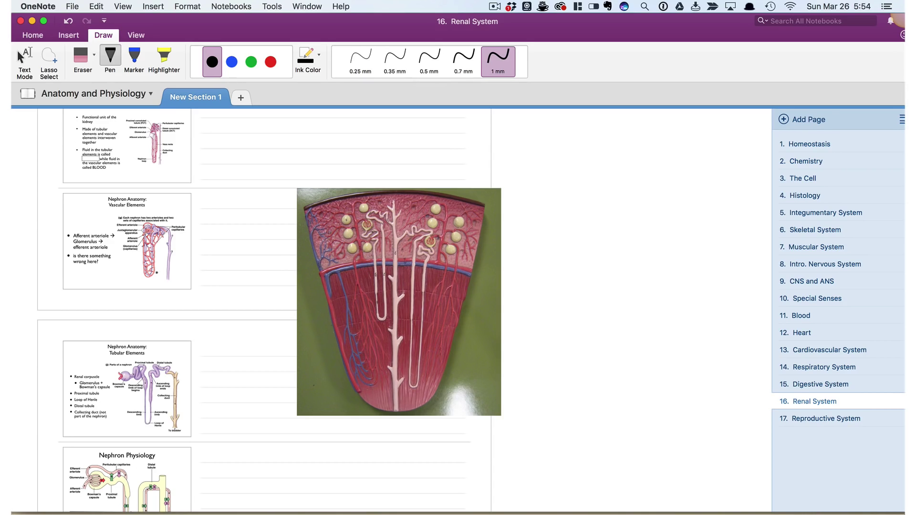
left_click_drag(167, 275, 396, 359)
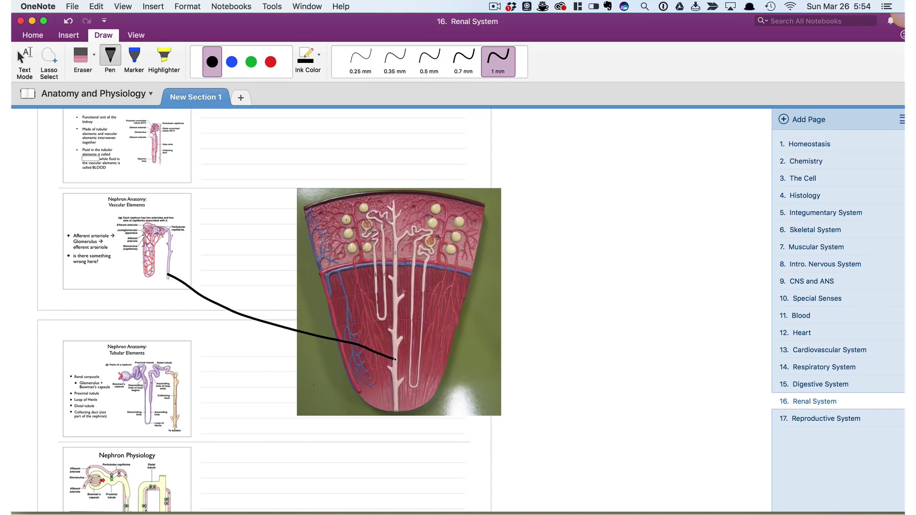
- Add the text label "Collecting Duct" beside the start of the black line
left_click(22, 60)
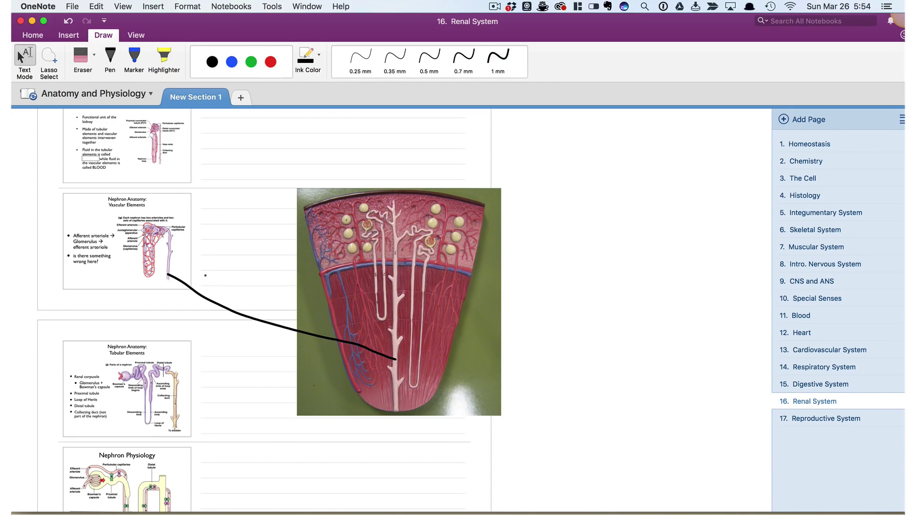
left_click(201, 281)
type("Collecting Duct")
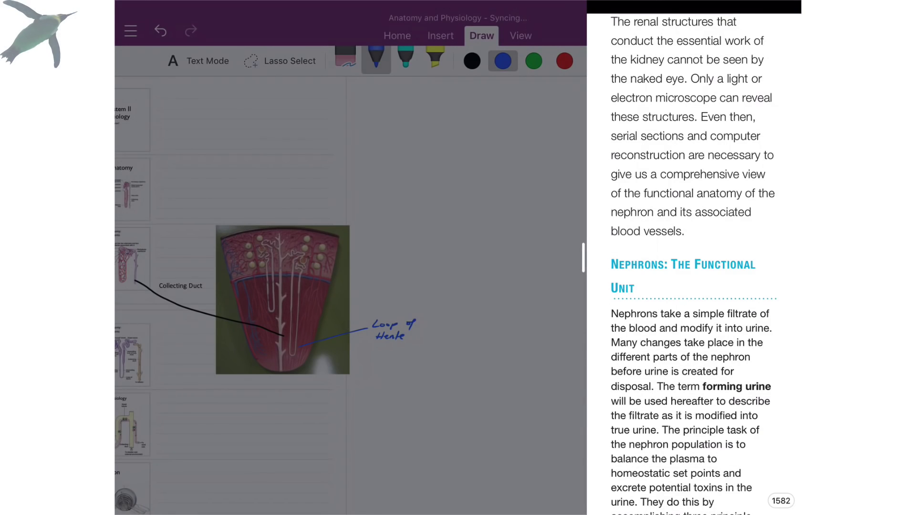
- On the iPad, find Figure 25.10 in the anatomy textbook beside OneNote, open it and widen the textbook to half the screen
left_click_drag(583, 258, 477, 257)
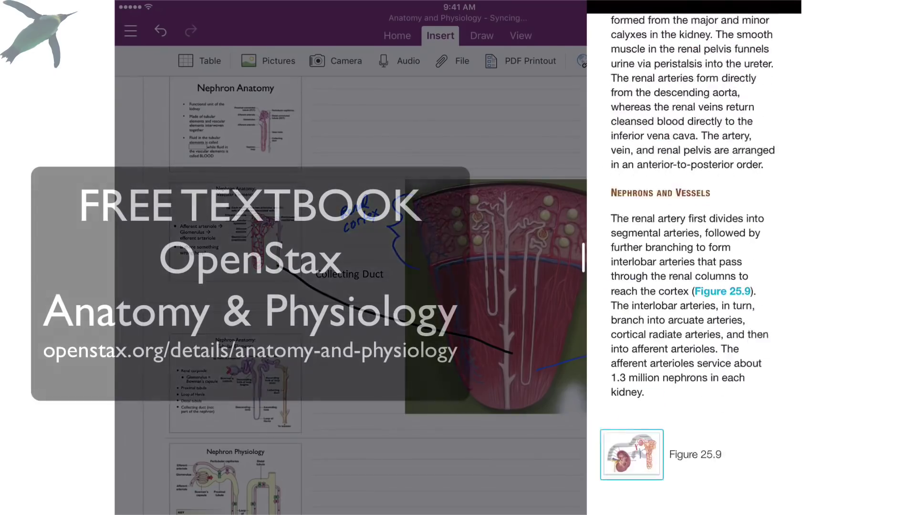
scroll(691, 263, "up", 6)
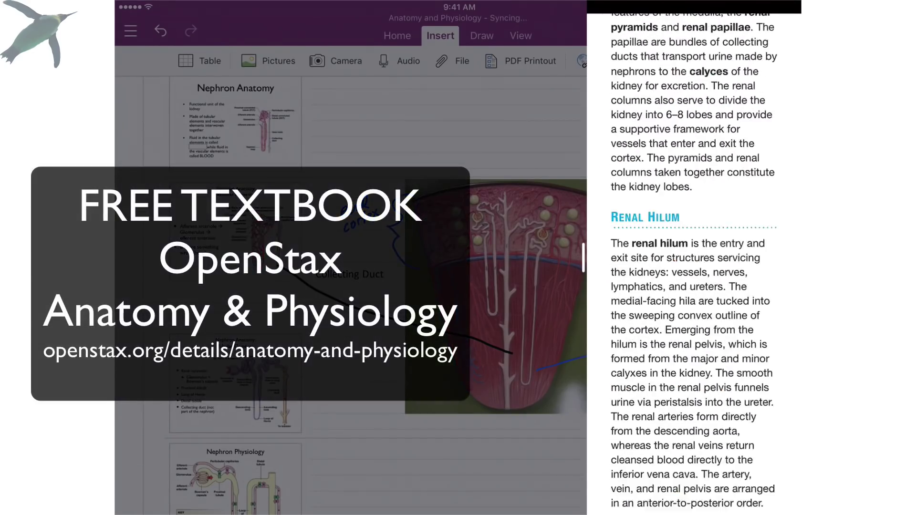
scroll(692, 263, "down", 12)
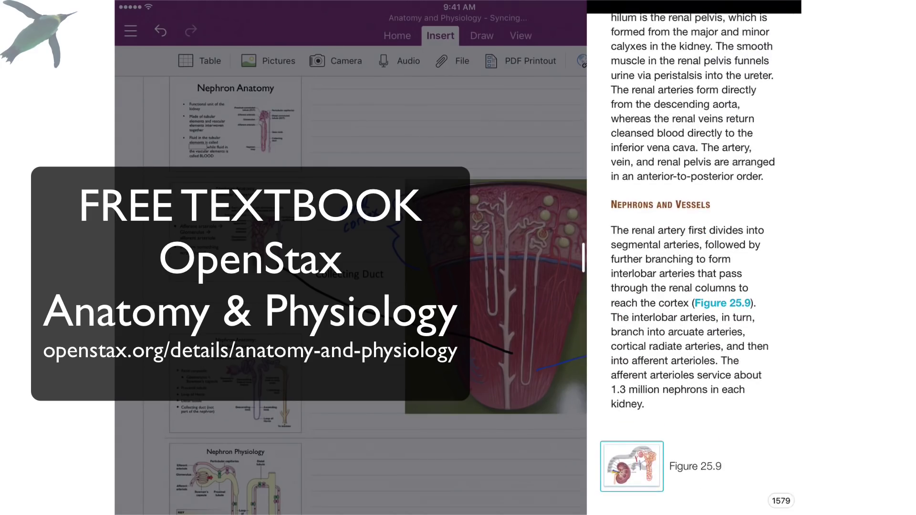
scroll(692, 263, "down", 15)
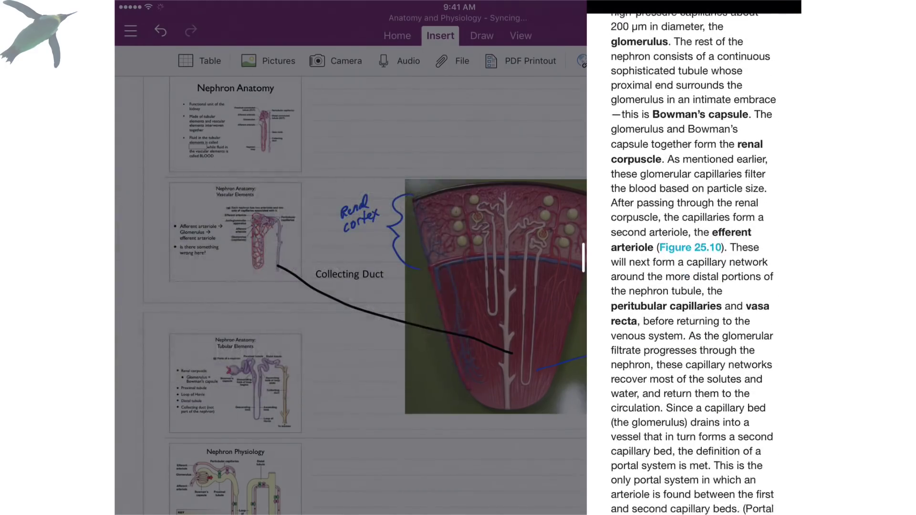
scroll(692, 263, "down", 10)
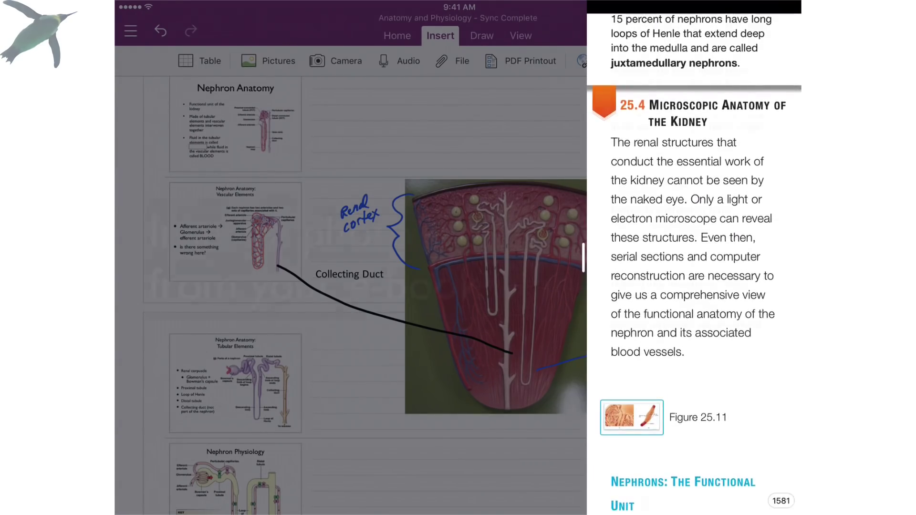
scroll(692, 262, "up", 10)
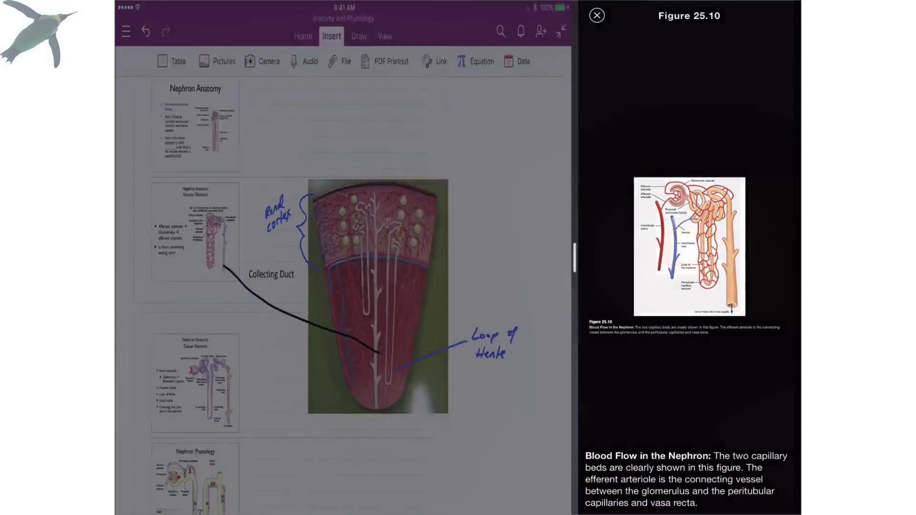
left_click_drag(583, 258, 437, 258)
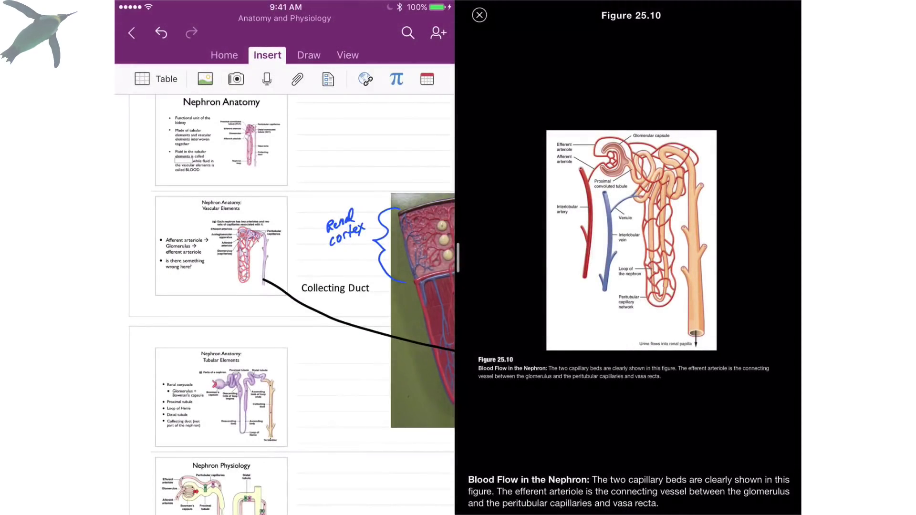
- Return OneNote to full width and choose the screenshot showing Figure 25.10 from the Camera Roll for insertion
left_click_drag(458, 258, 800, 258)
left_click(268, 61)
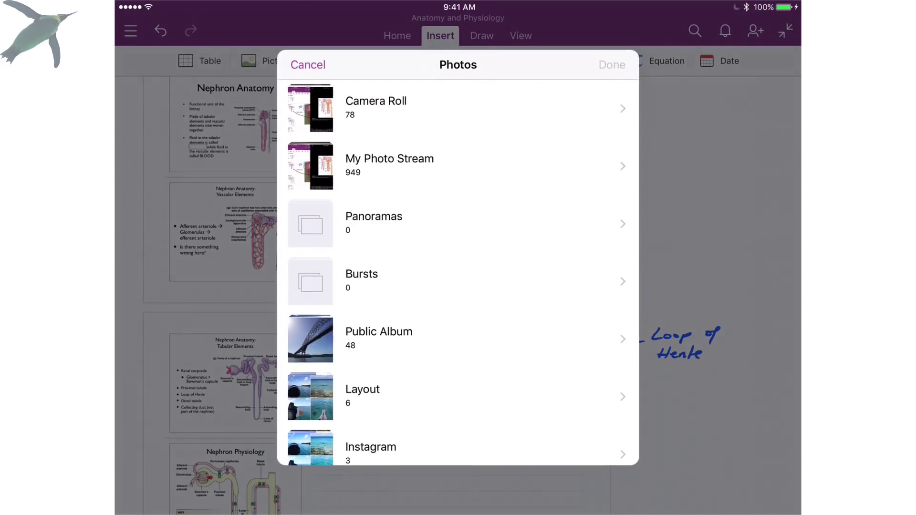
left_click(376, 109)
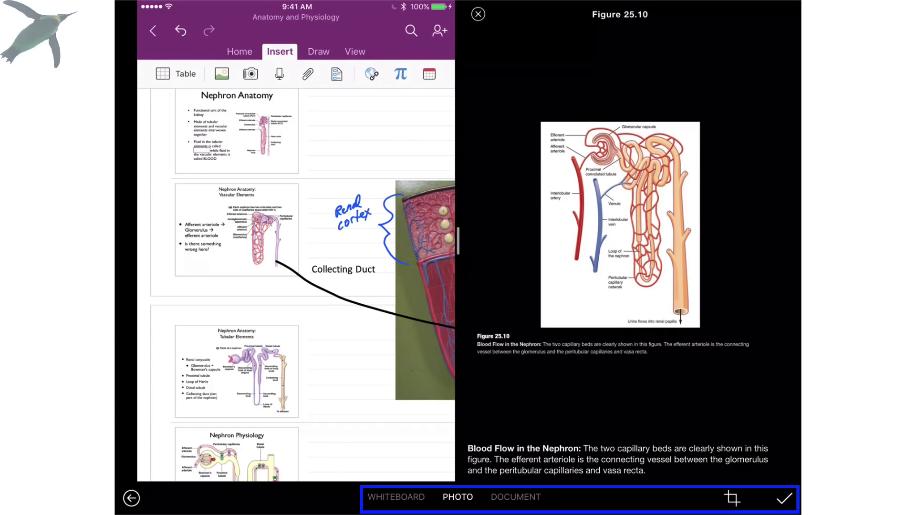
- Crop the screenshot to Figure 25.10 with its small caption and insert it into the page
left_click(733, 498)
left_click_drag(196, 437, 472, 342)
left_click_drag(719, 436, 699, 342)
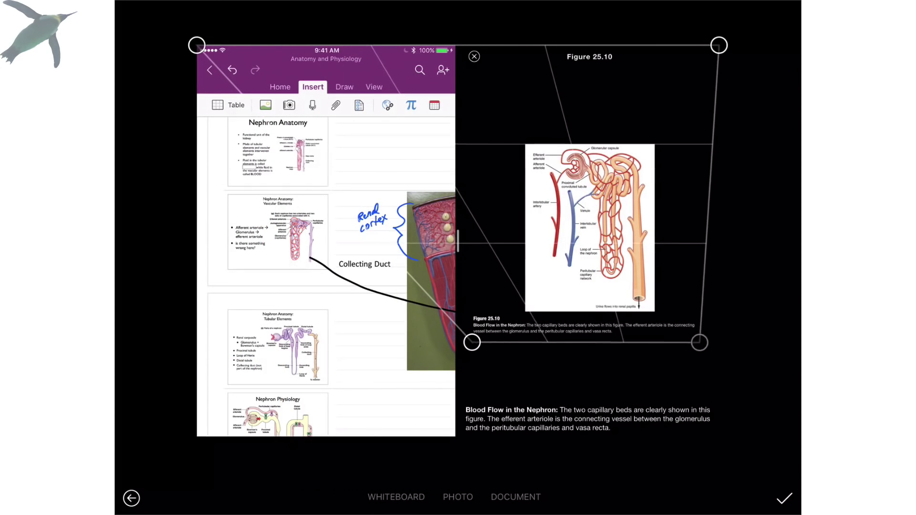
left_click_drag(719, 45, 708, 124)
left_click_drag(196, 45, 465, 142)
left_click_drag(707, 124, 709, 139)
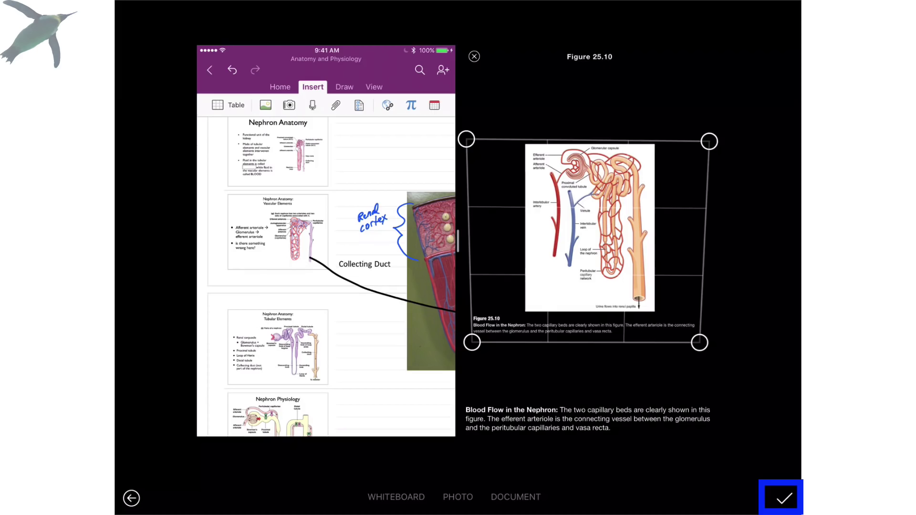
left_click(784, 498)
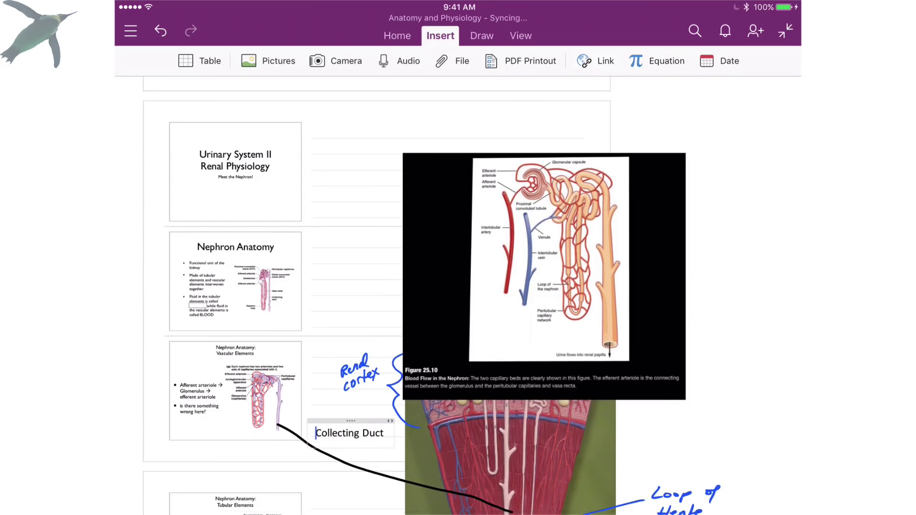
- Shrink the inserted Figure 25.10 picture and place it directly above the nephron model photo
left_click(544, 276)
left_click_drag(689, 404, 619, 339)
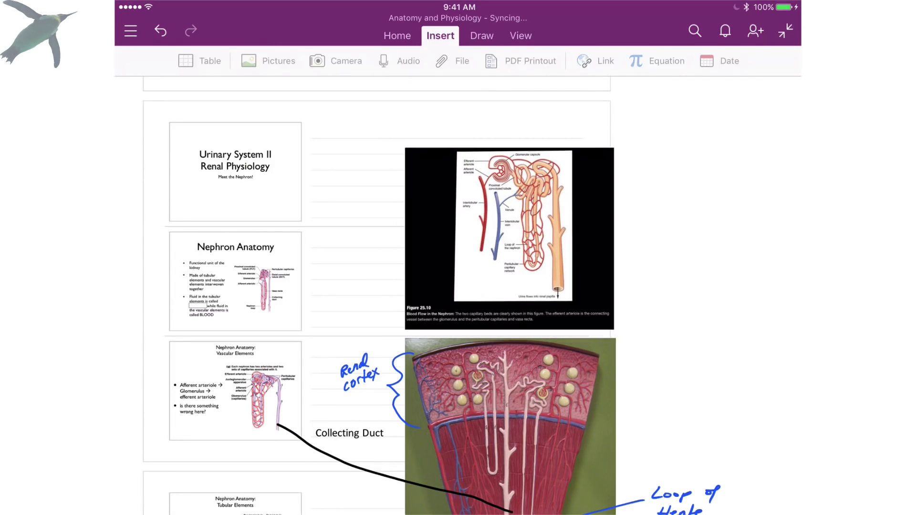
left_click(397, 35)
- In OneNote on the iPhone, open the Renal System page of the Anatomy and Physiology notebook
scroll(377, 296, "down", 3)
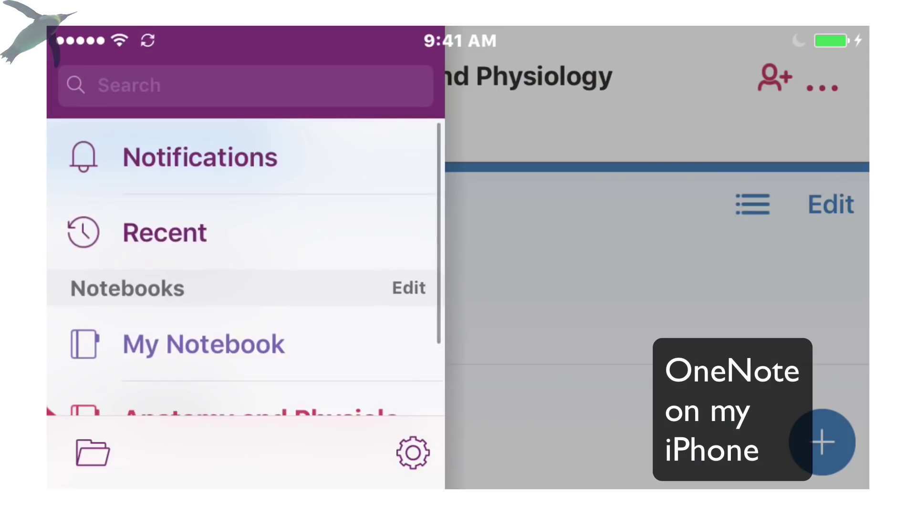
scroll(244, 267, "down", 3)
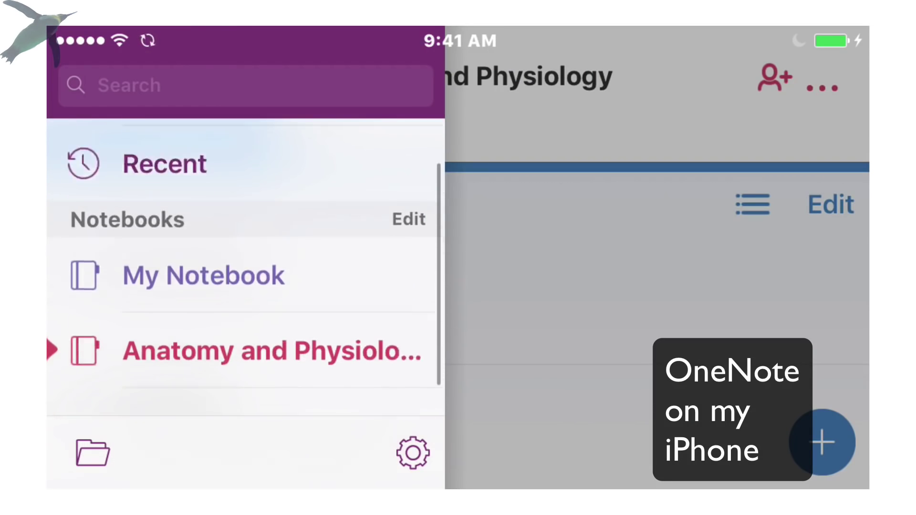
left_click(266, 319)
scroll(458, 310, "down", 10)
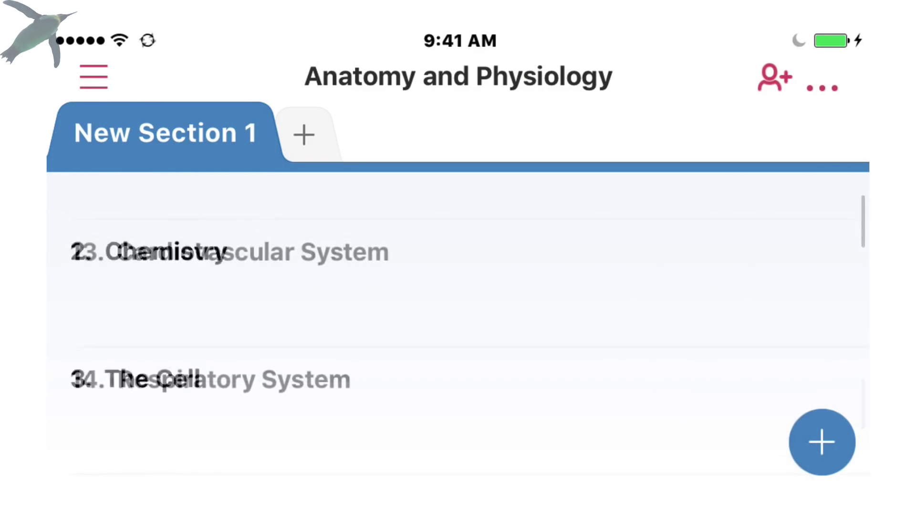
left_click(190, 363)
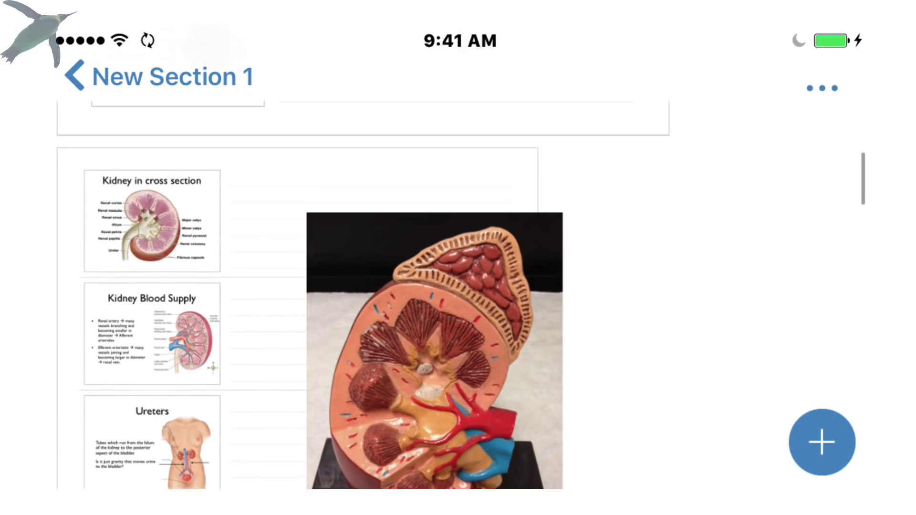
- Look through the Renal System page and examine the Nephron Anatomy slides, the labelled nephron photo and the handwritten notes up close
scroll(362, 295, "down", 10)
scroll(362, 296, "down", 10)
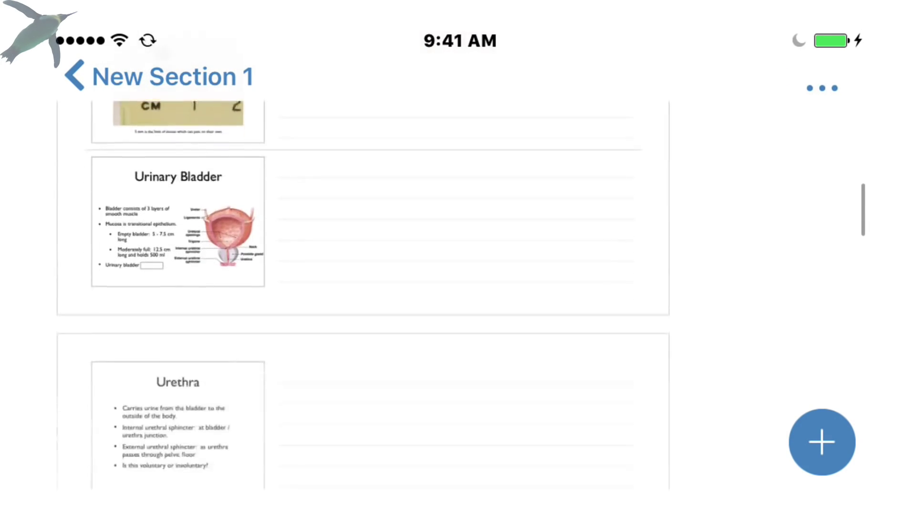
scroll(362, 296, "down", 5)
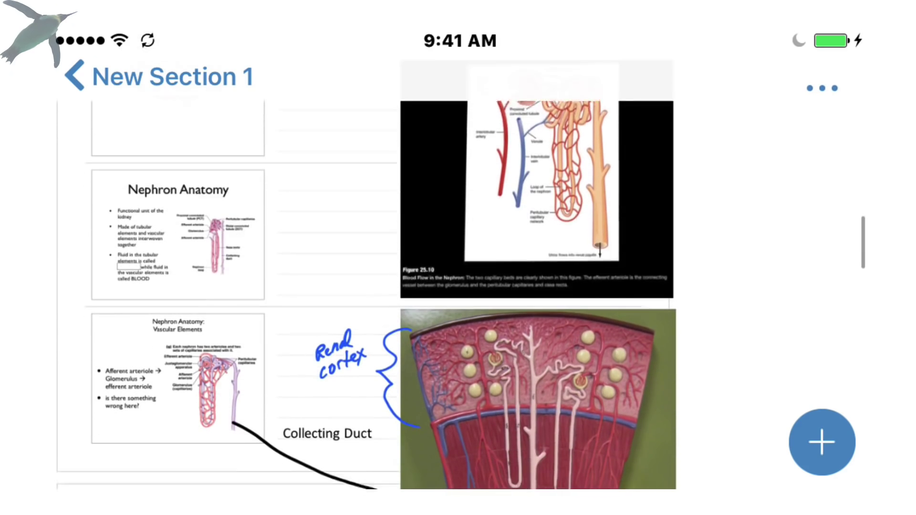
scroll(178, 268, "up", 5)
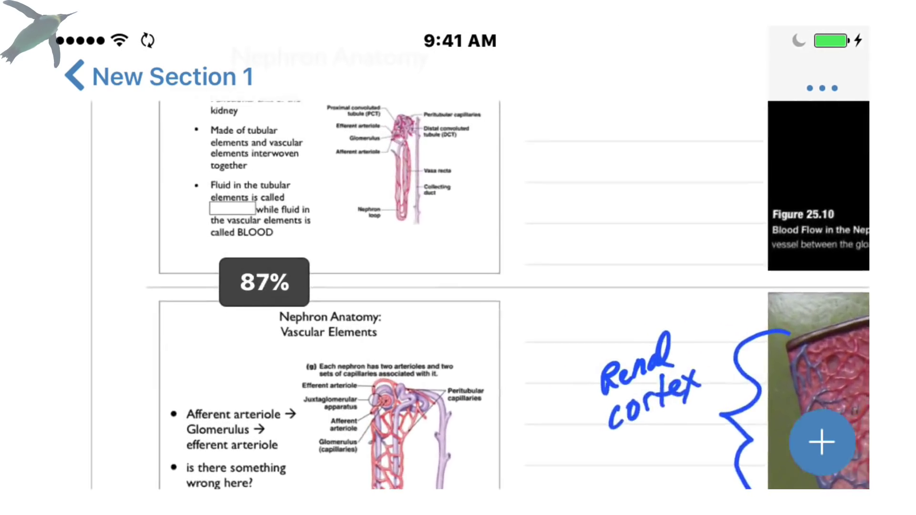
scroll(458, 296, "down", 4)
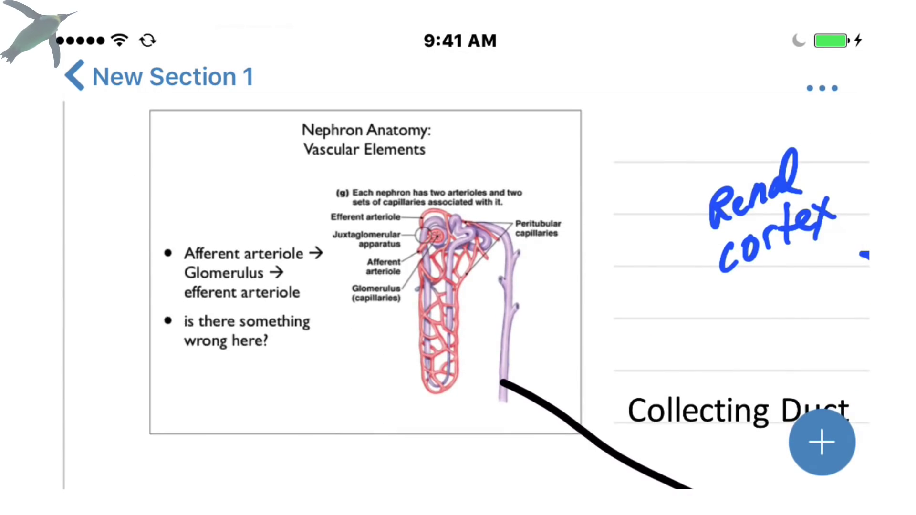
scroll(458, 296, "right", 7)
scroll(458, 296, "right", 7)
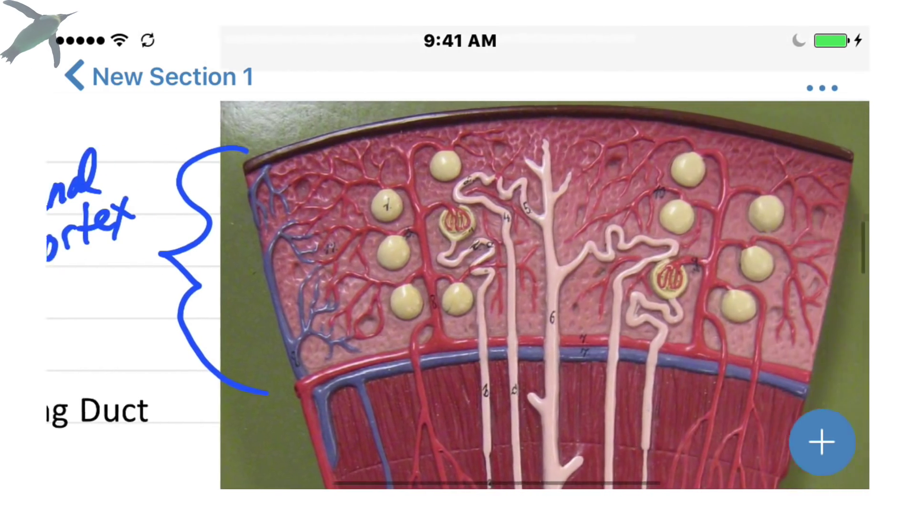
scroll(663, 191, "down", 5)
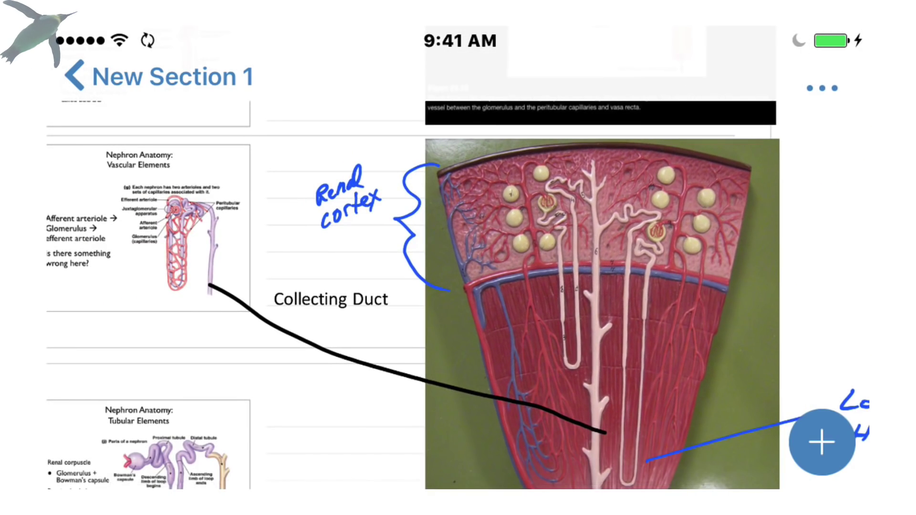